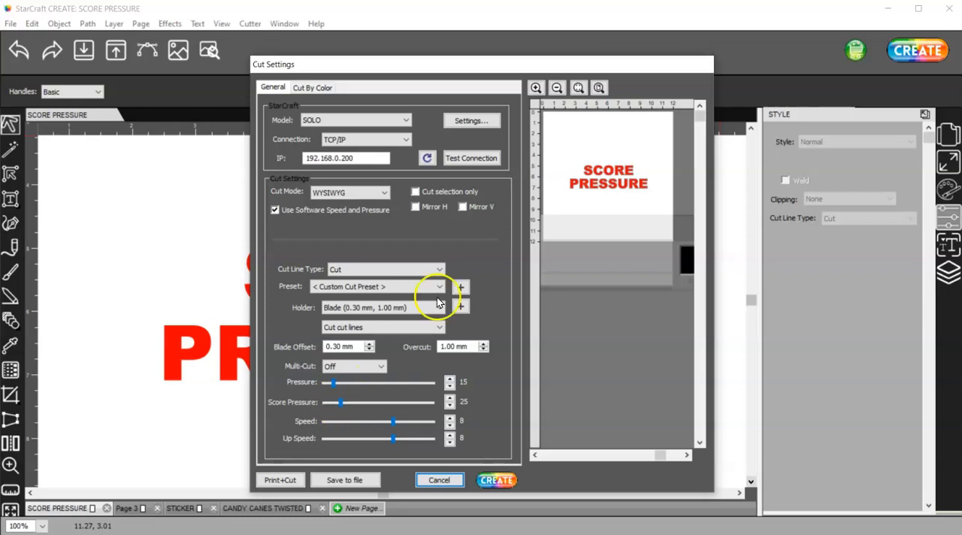
- Reposition the Cut Settings dialog to view its settings, and close it without cutting
drag(491, 64, 722, 14)
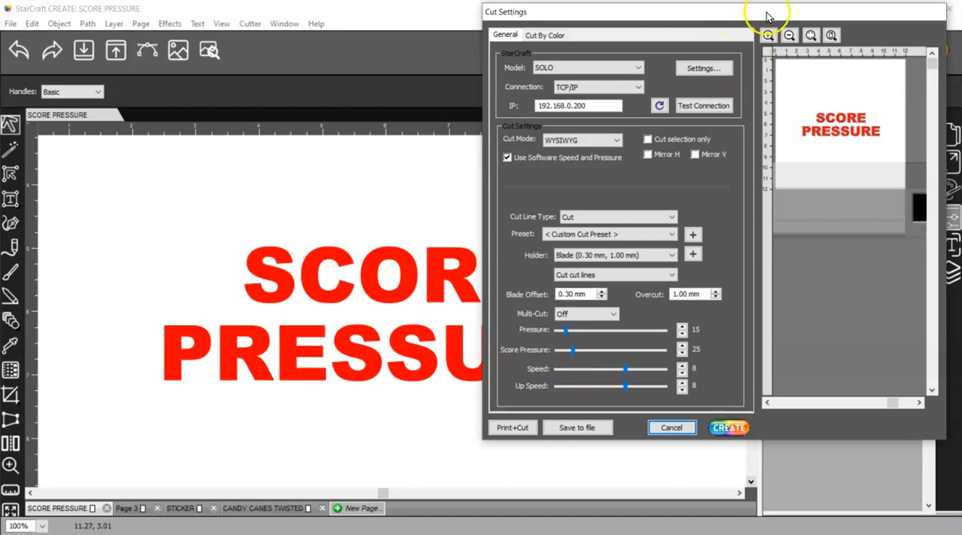
drag(764, 12, 577, 27)
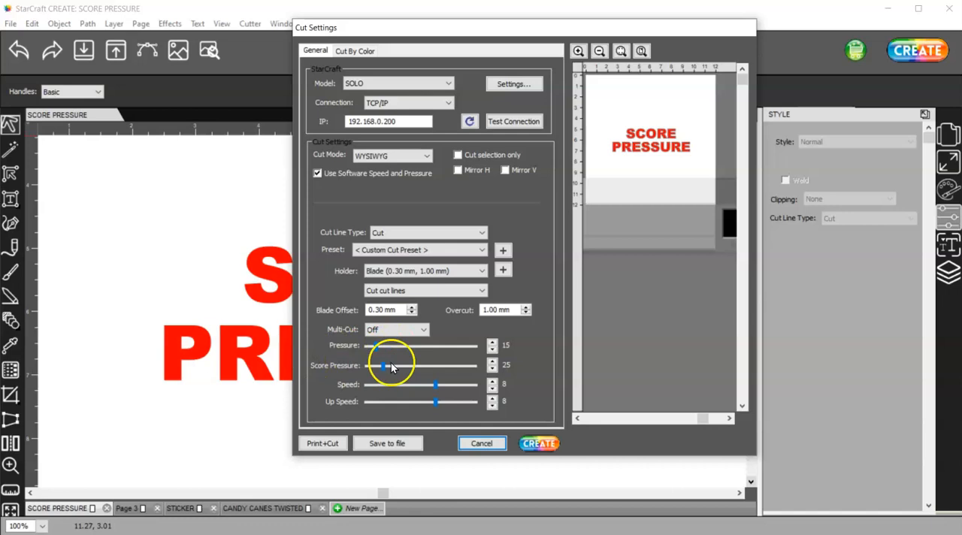
click(482, 443)
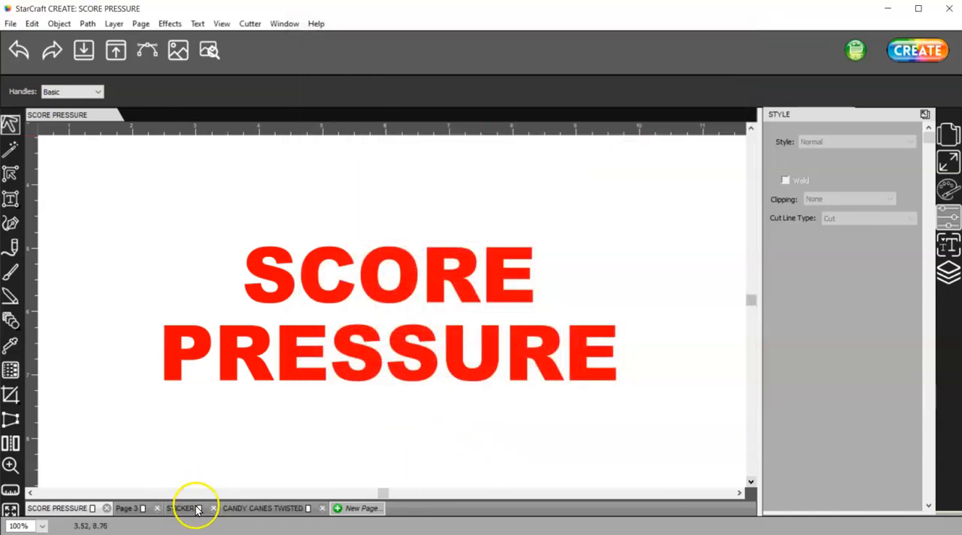
- Open the STICKER page with the Merry Christmas gingerbread design
click(362, 420)
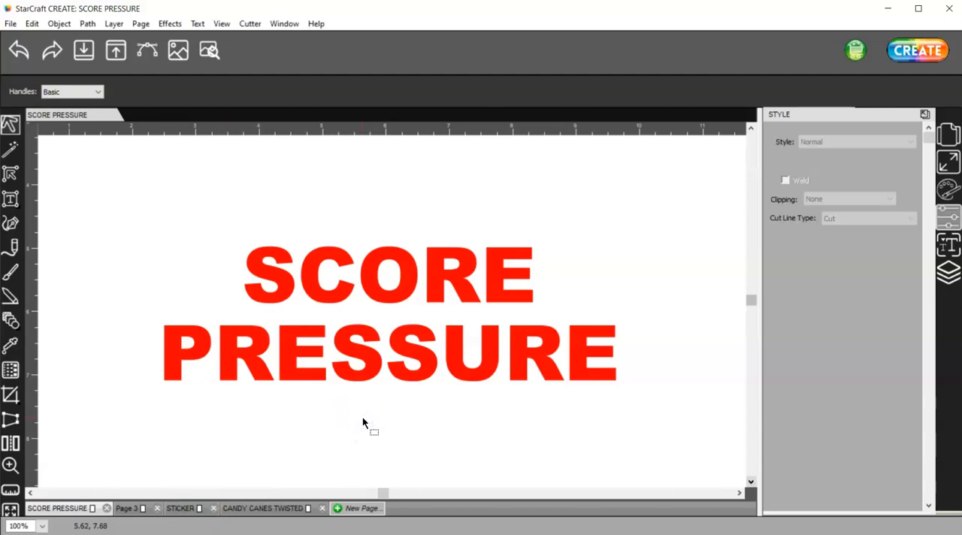
key(ctrl+0)
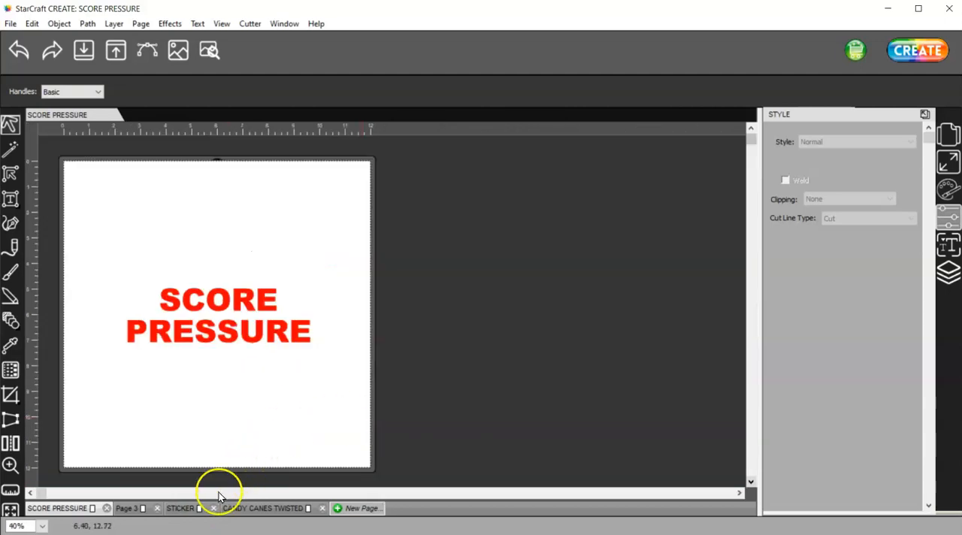
click(180, 508)
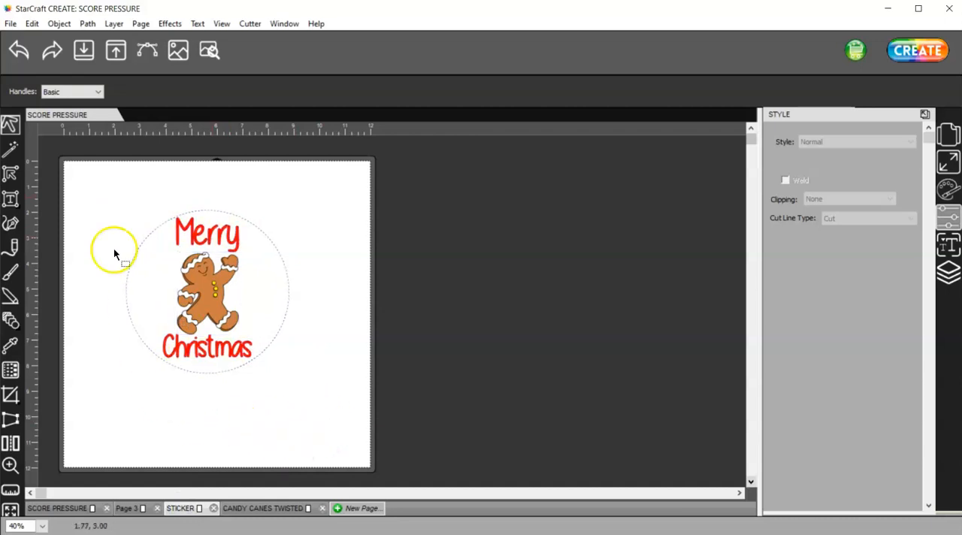
alt+scroll(178, 255, up, 3)
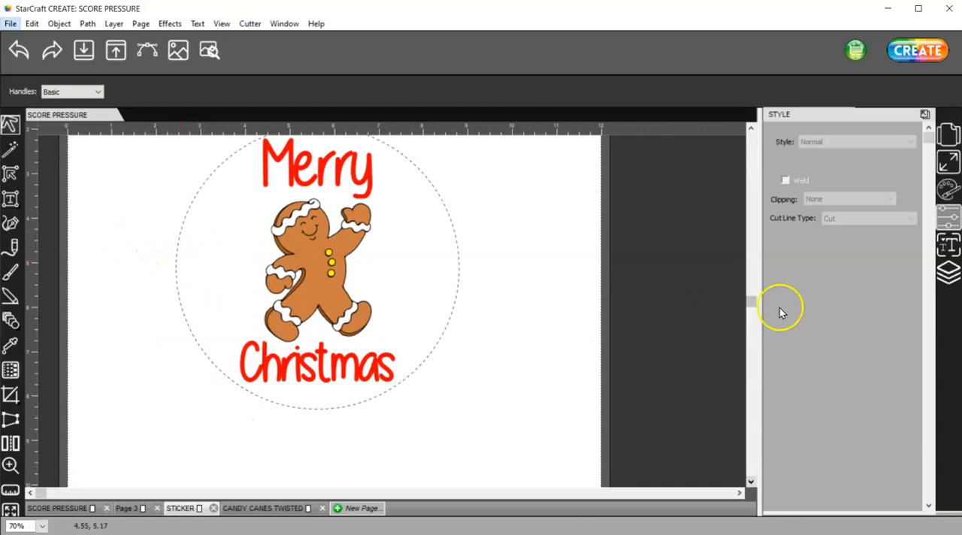
drag(749, 305, 753, 238)
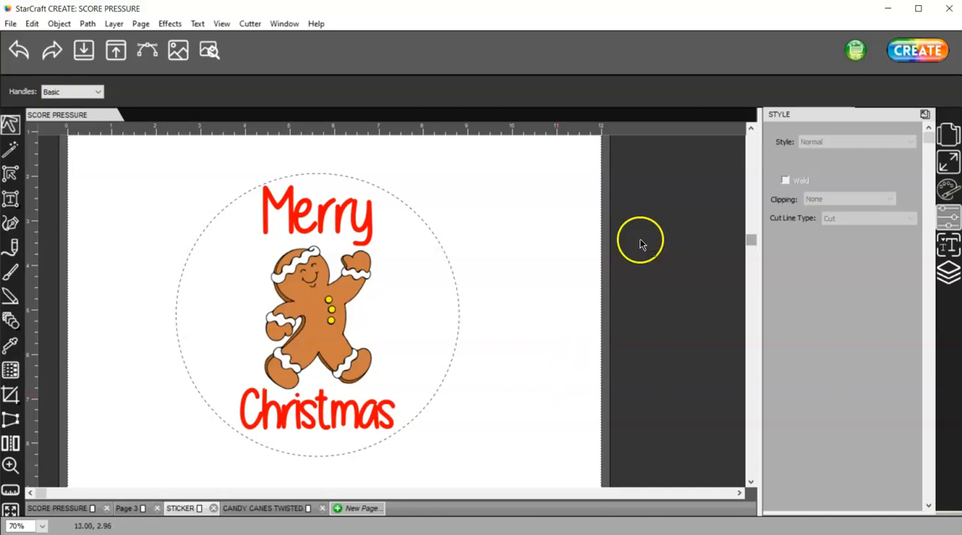
- Select the PRINT layer of the sticker and check its cut line type
click(950, 273)
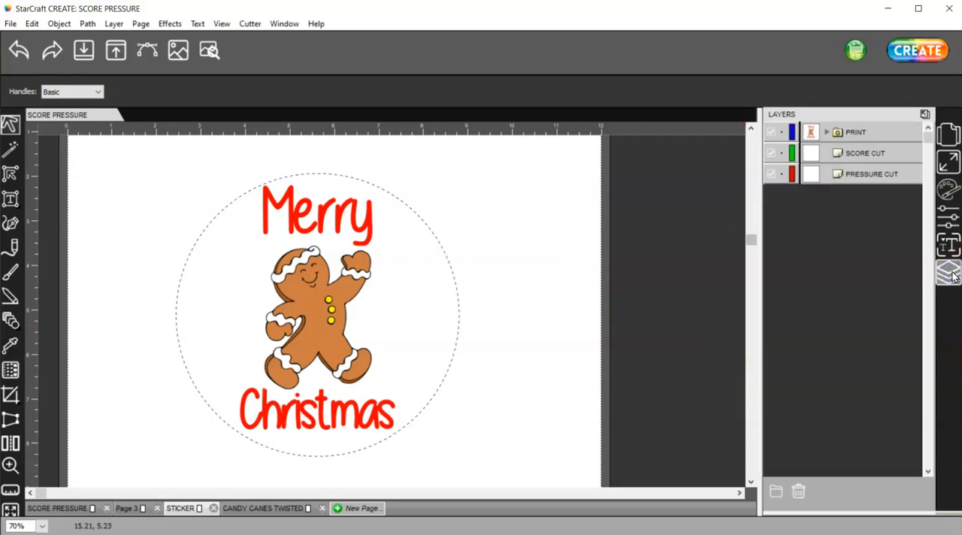
click(876, 132)
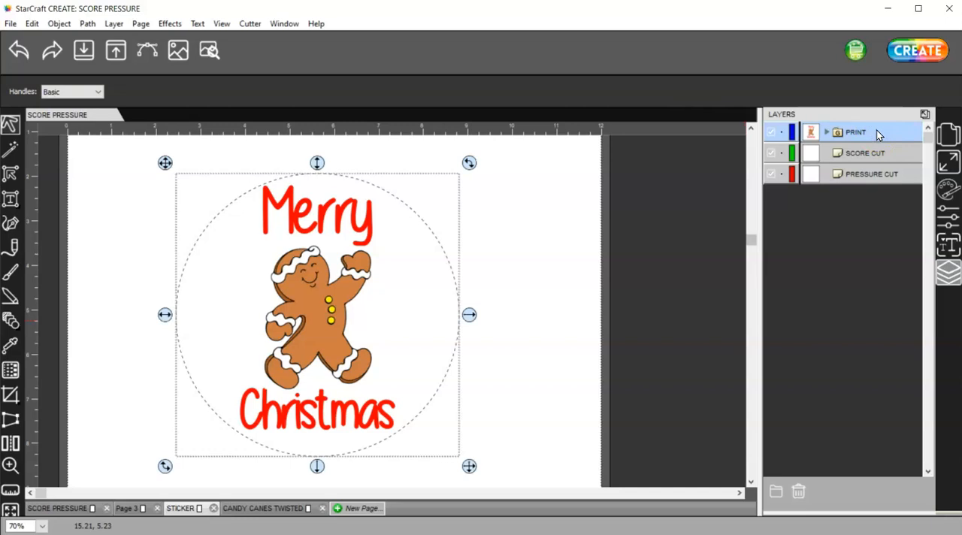
click(946, 218)
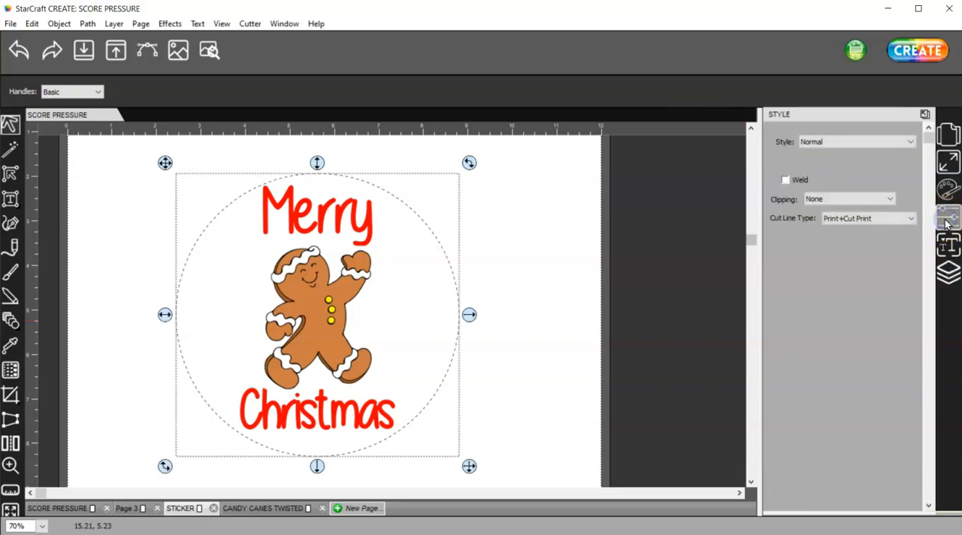
click(869, 229)
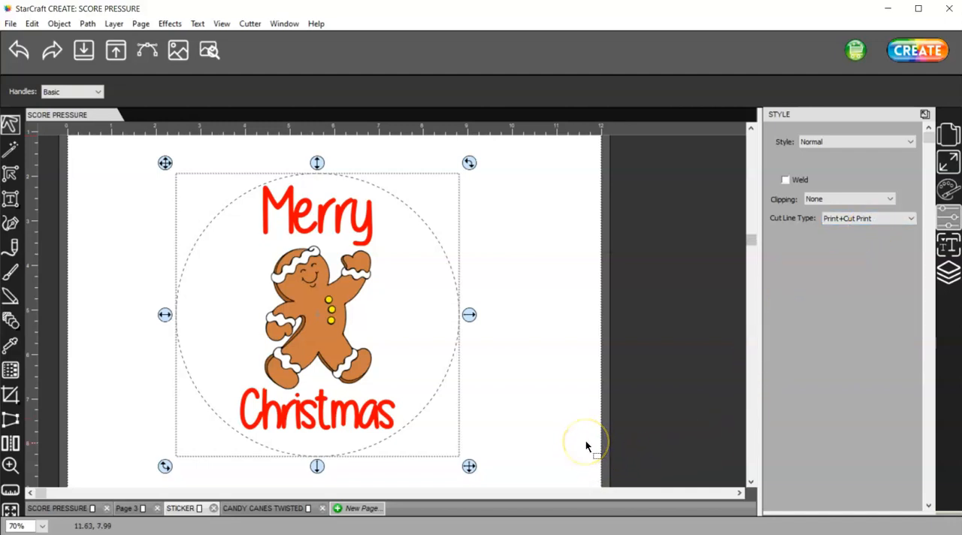
- Select the SCORE CUT and PRESSURE CUT layers in turn to examine their circular outlines
click(948, 272)
click(857, 153)
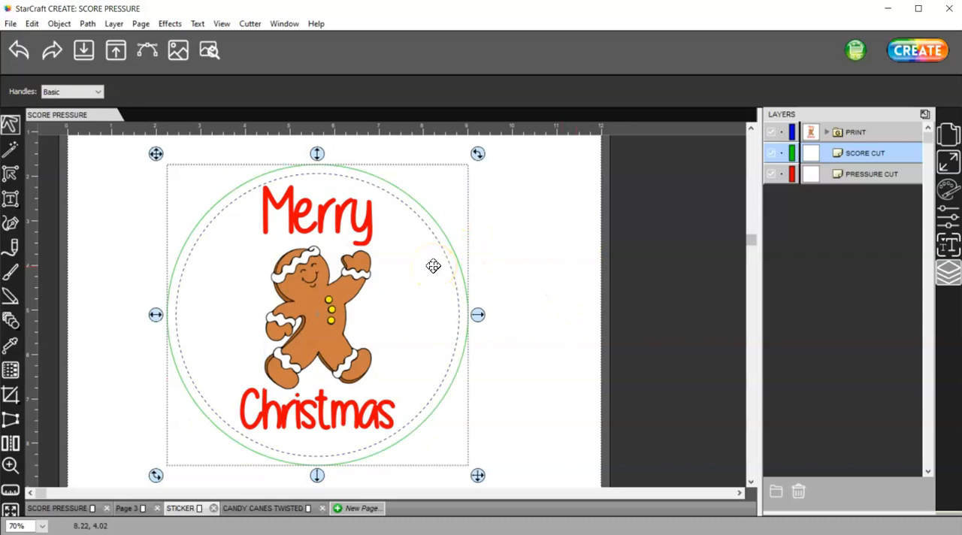
click(862, 176)
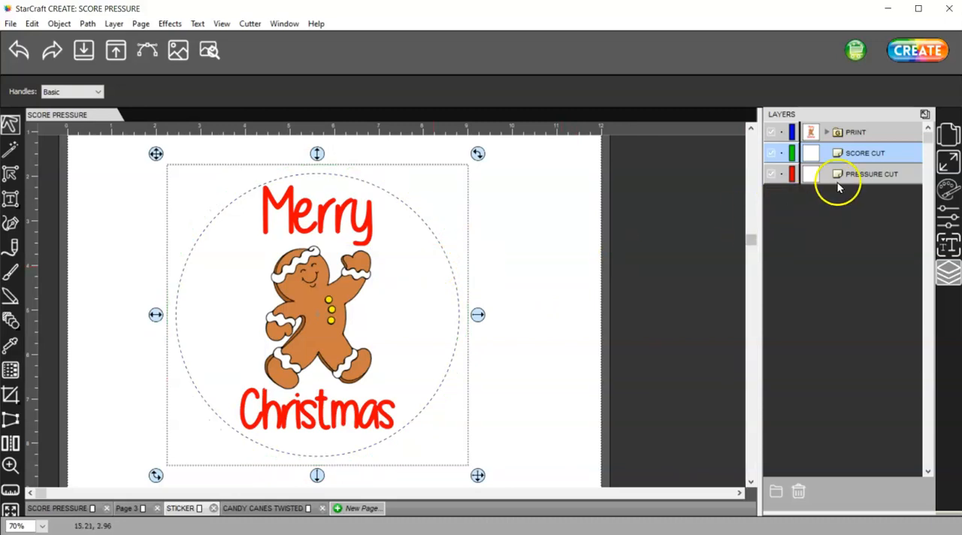
click(688, 194)
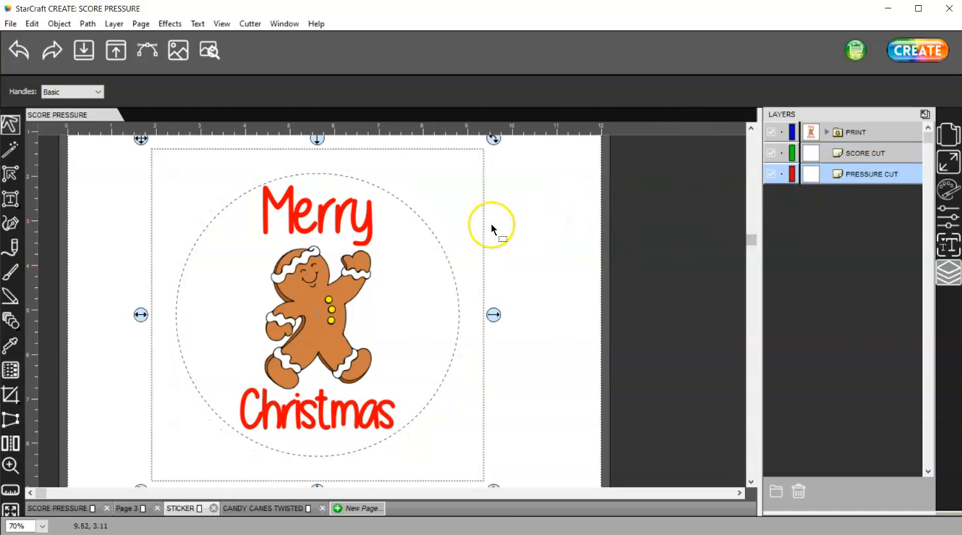
- Preview the sticker's cut lines together with the printable artwork, and close the preview
click(208, 51)
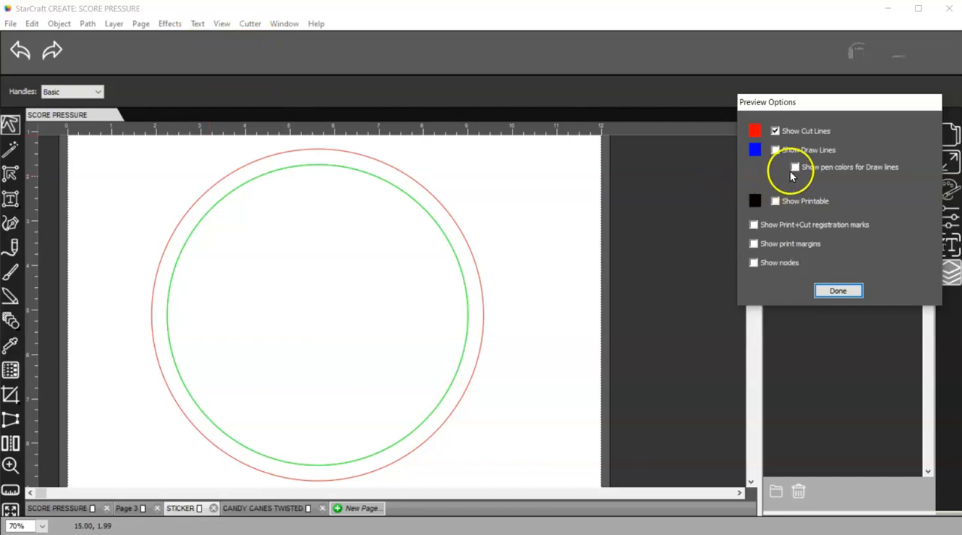
click(774, 200)
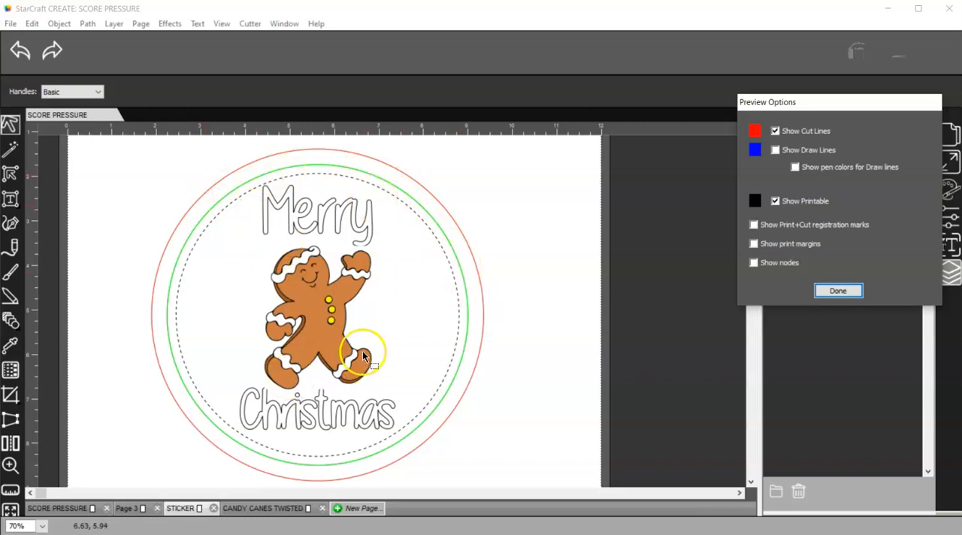
click(852, 294)
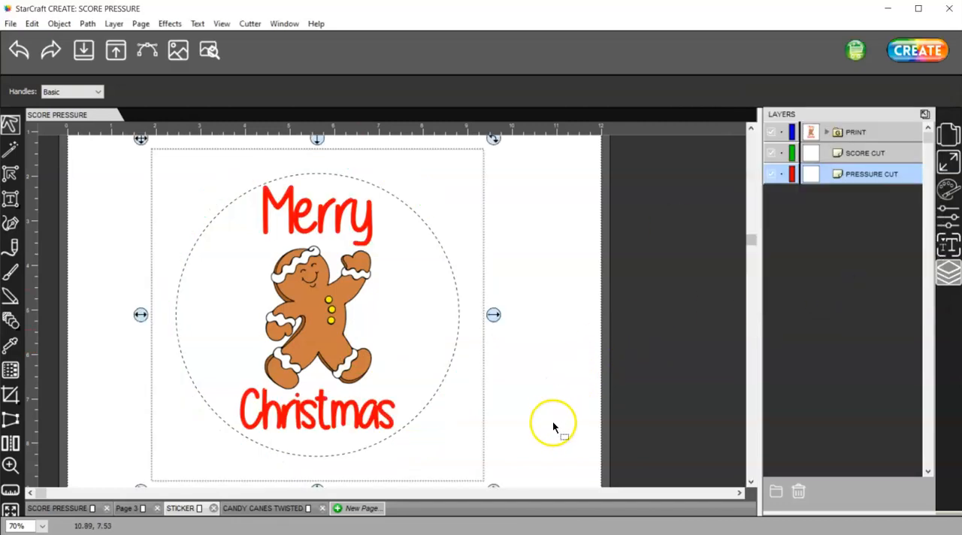
alt+scroll(525, 410, down, 1)
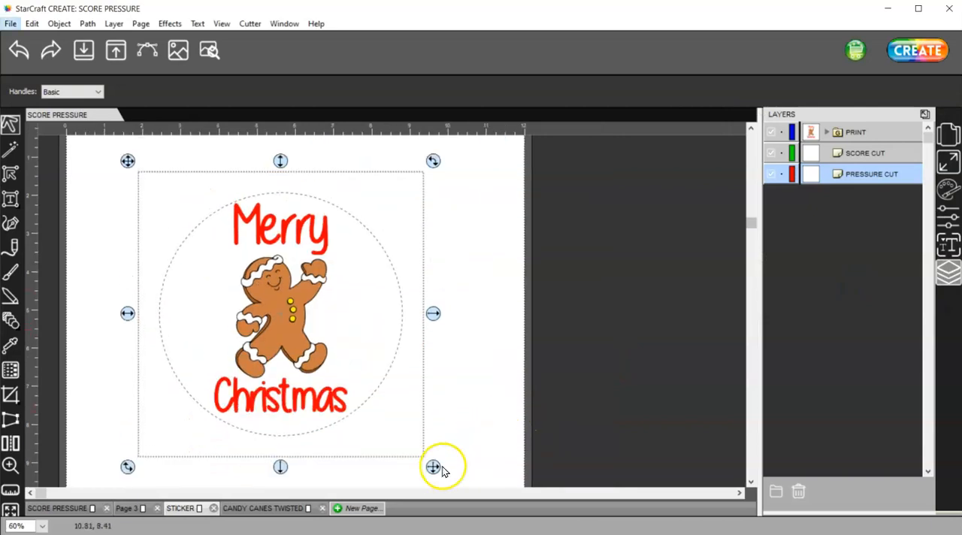
drag(433, 467, 316, 350)
click(19, 51)
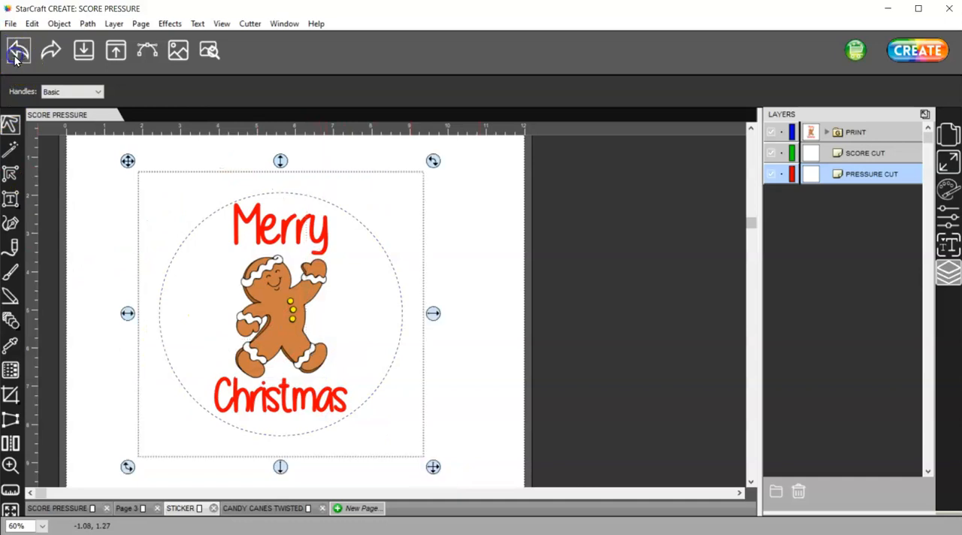
- Select the whole sticker design, scale it down to about 4 inches wide, place it near the page's upper-left corner and deselect it
drag(478, 481, 82, 146)
drag(435, 466, 303, 365)
drag(244, 242, 206, 229)
click(132, 174)
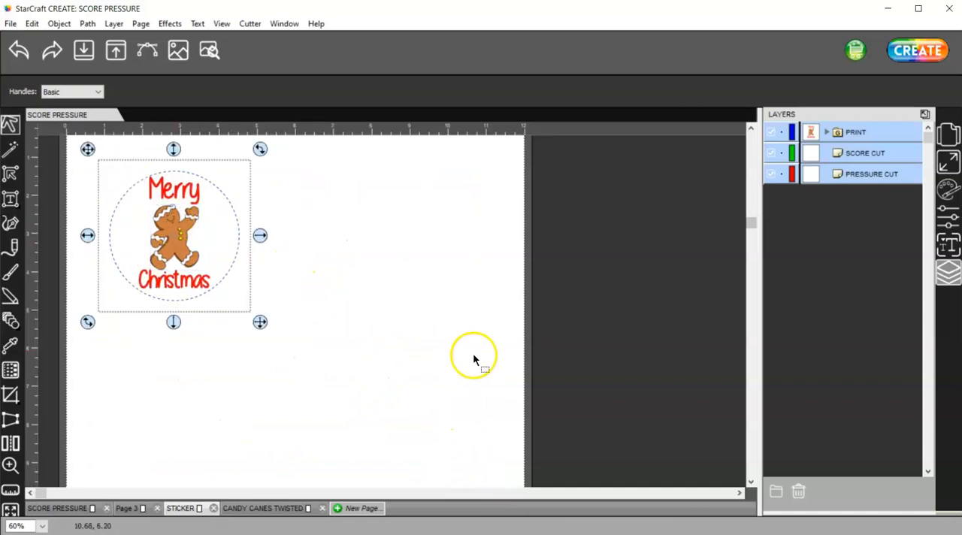
click(415, 340)
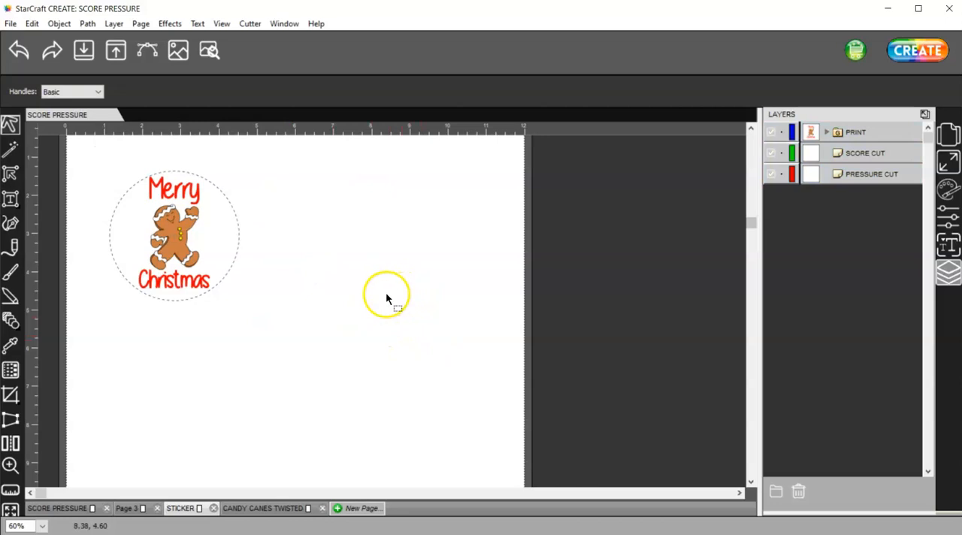
- Open the CANDY CANES TWISTED page and clear the selection on its design
click(290, 509)
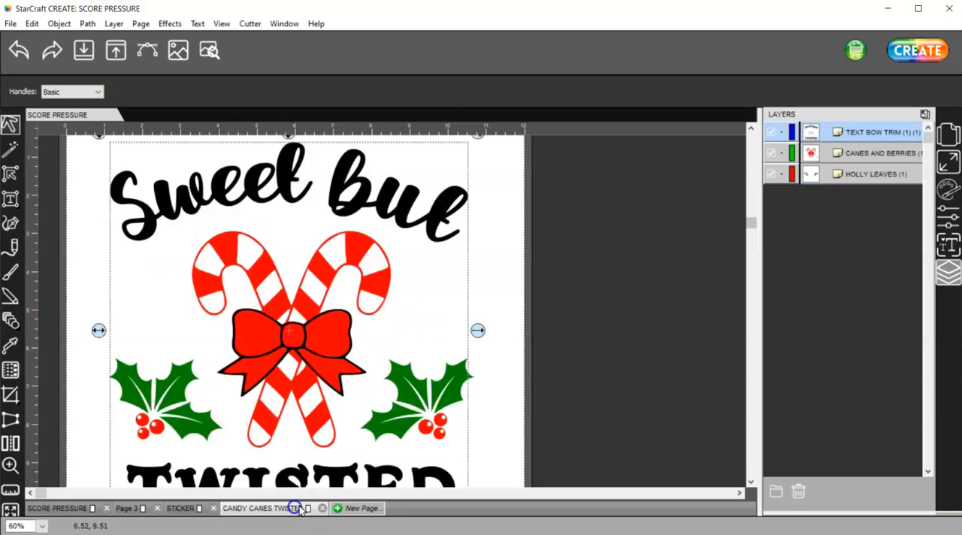
alt+scroll(360, 354, down, 2)
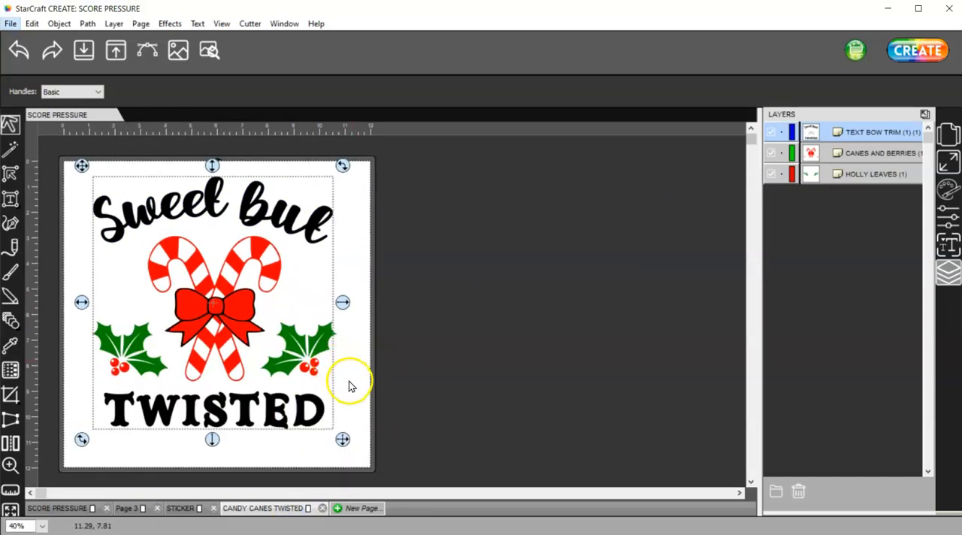
click(349, 380)
click(253, 218)
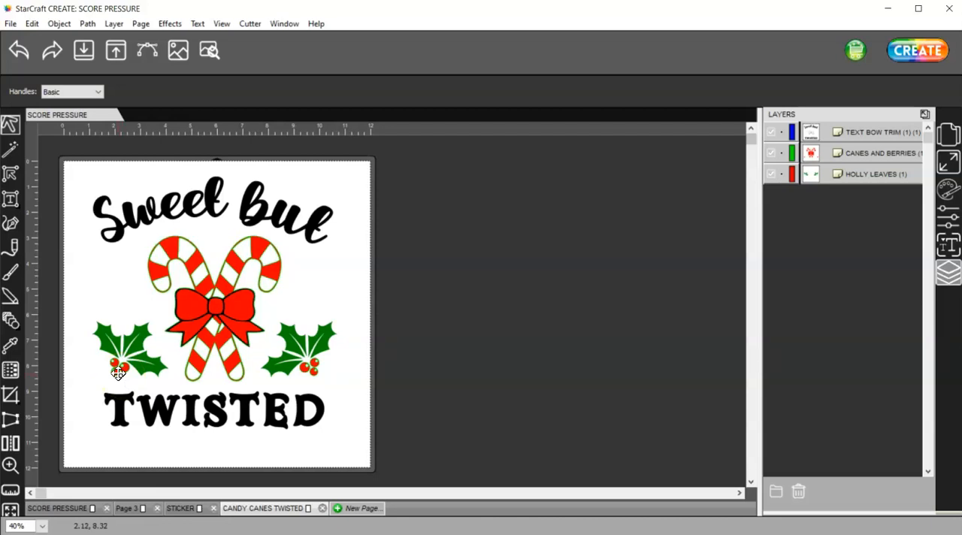
- Examine the TEXT BOW TRIM, CANES AND BERRIES and HOLLY LEAVES layers in turn, and check the holly leaves' cut line type
click(866, 133)
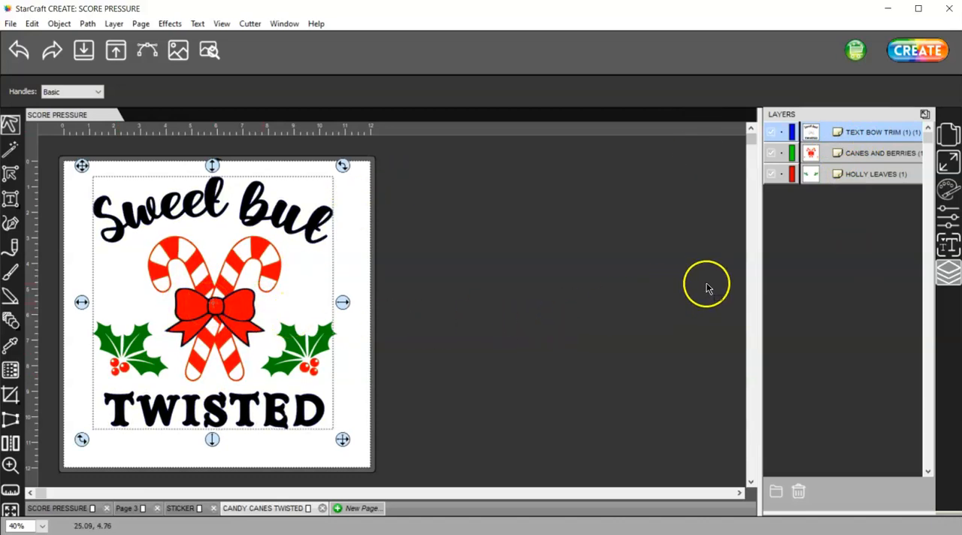
click(948, 217)
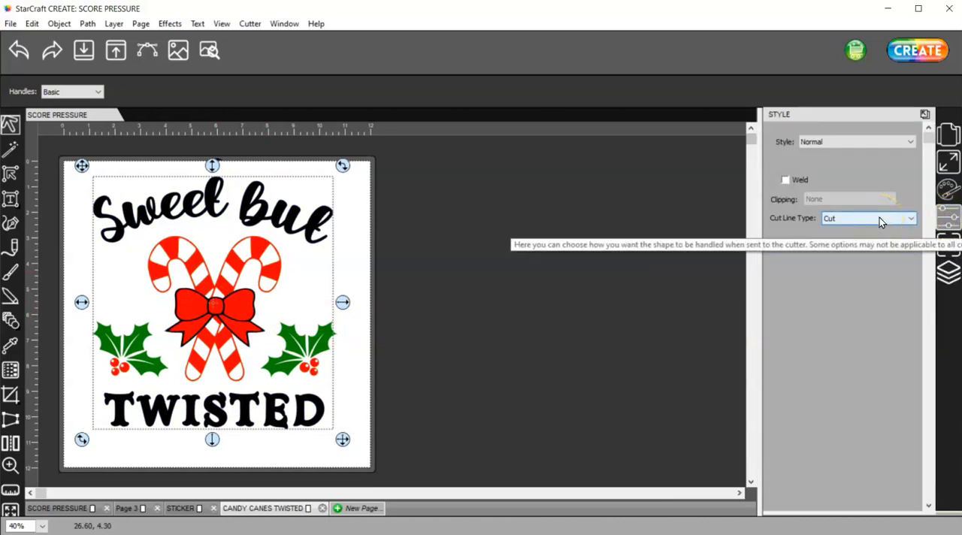
click(947, 273)
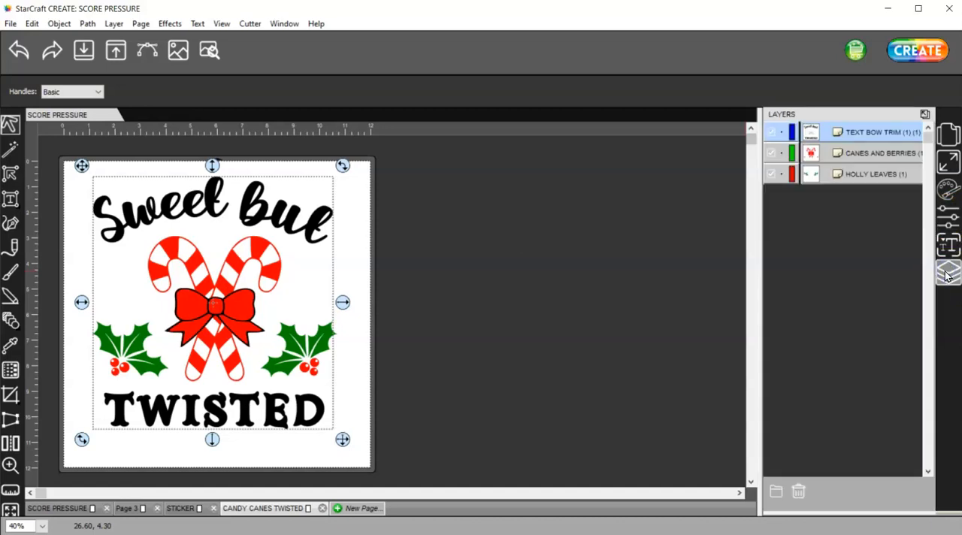
click(881, 154)
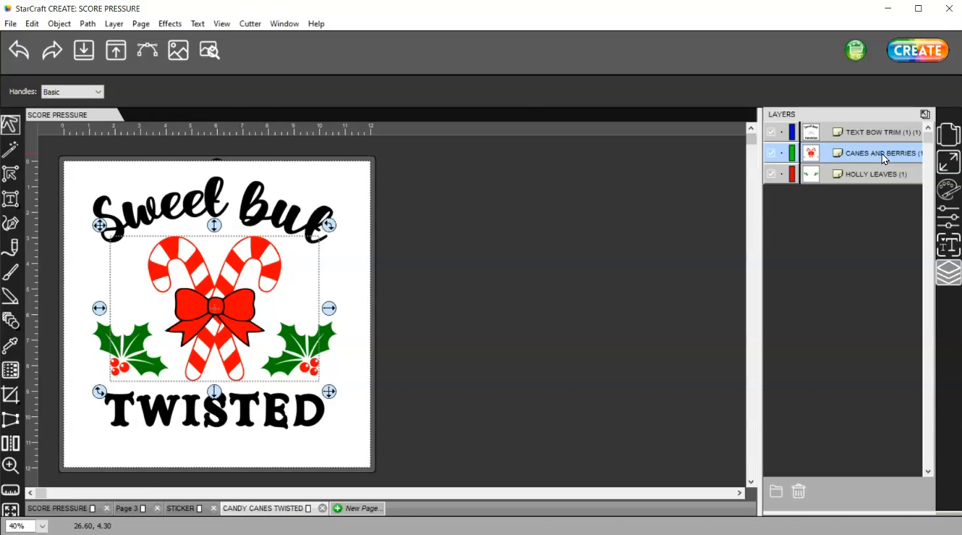
click(877, 173)
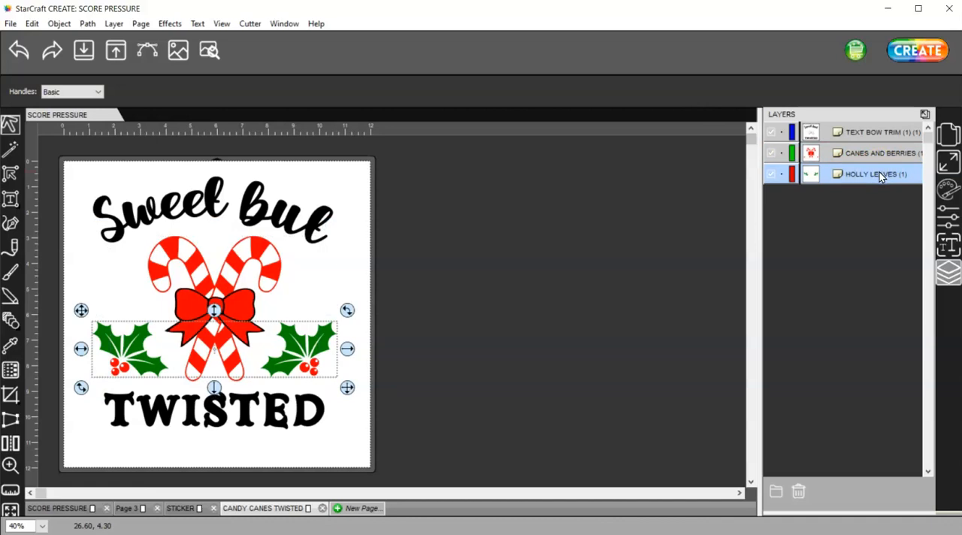
click(947, 217)
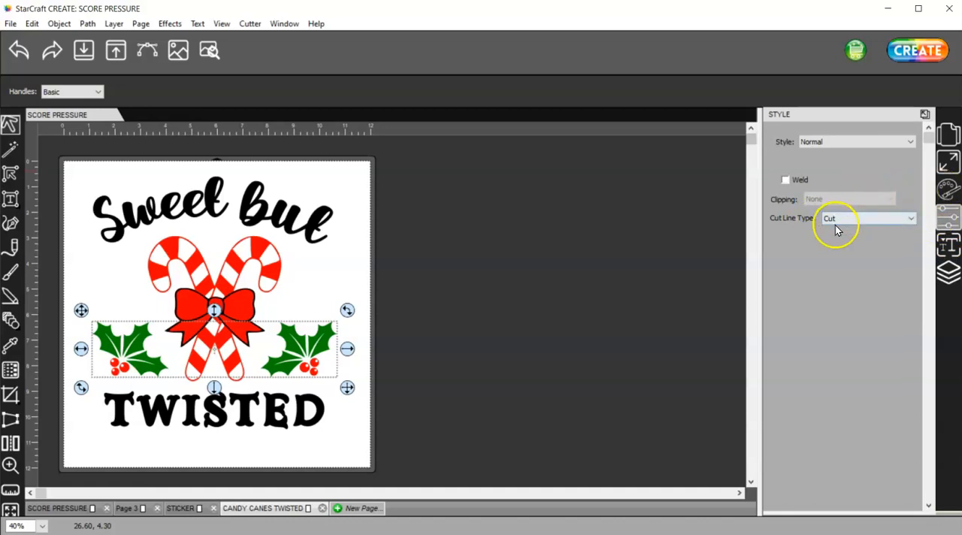
click(344, 182)
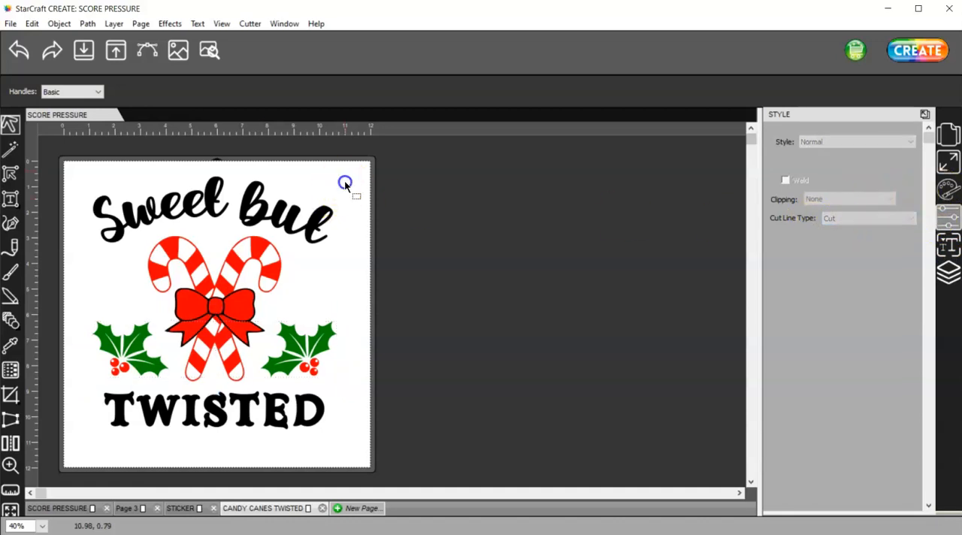
- Select all three layers of the candy cane design and scale it down proportionally to about 7 inches wide
click(948, 269)
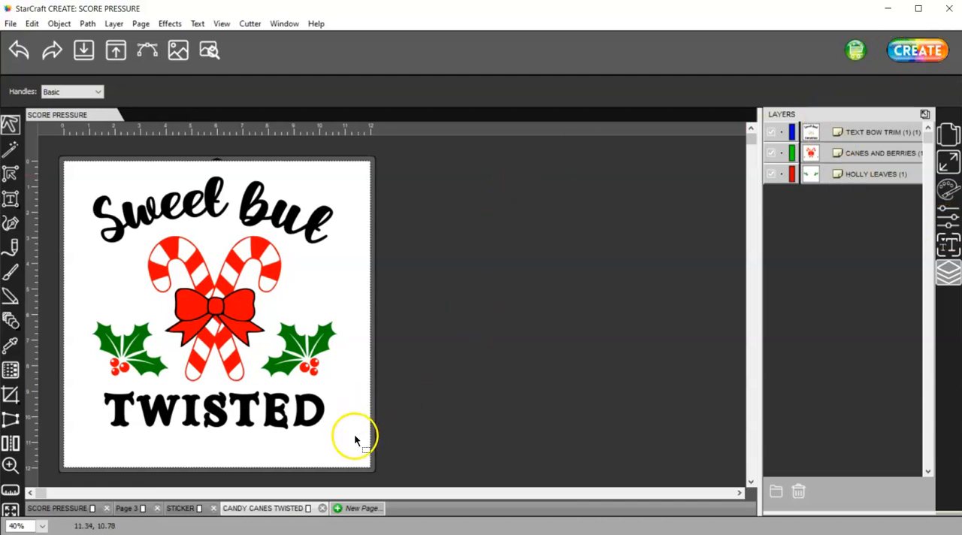
drag(366, 455, 66, 161)
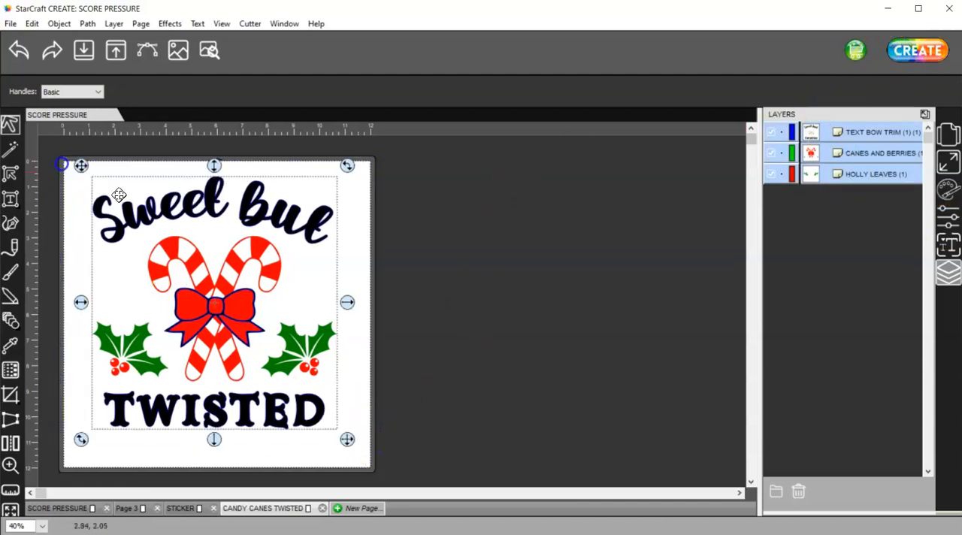
drag(347, 439, 276, 385)
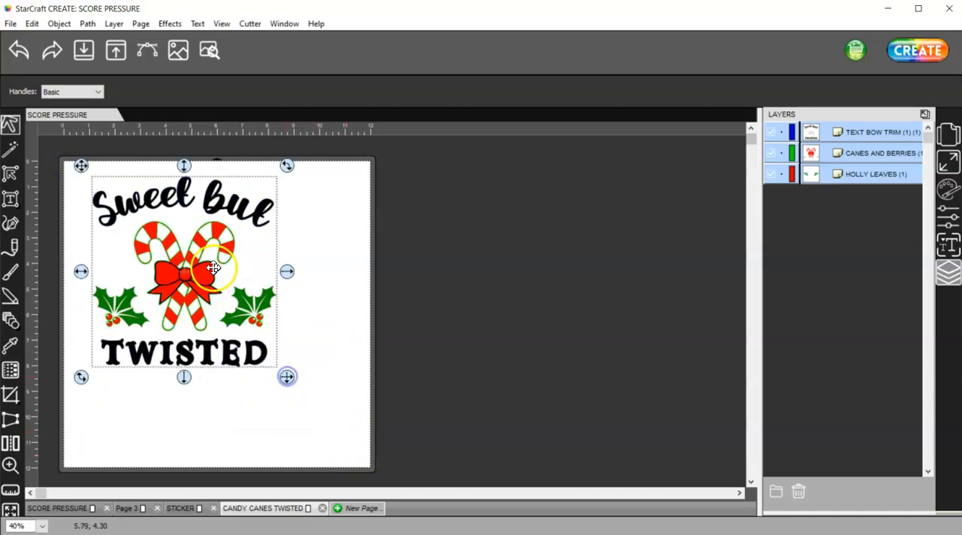
- Set the candy cane design's width to 10 inches with proportions kept and reposition it to fit within the page
drag(200, 273, 233, 308)
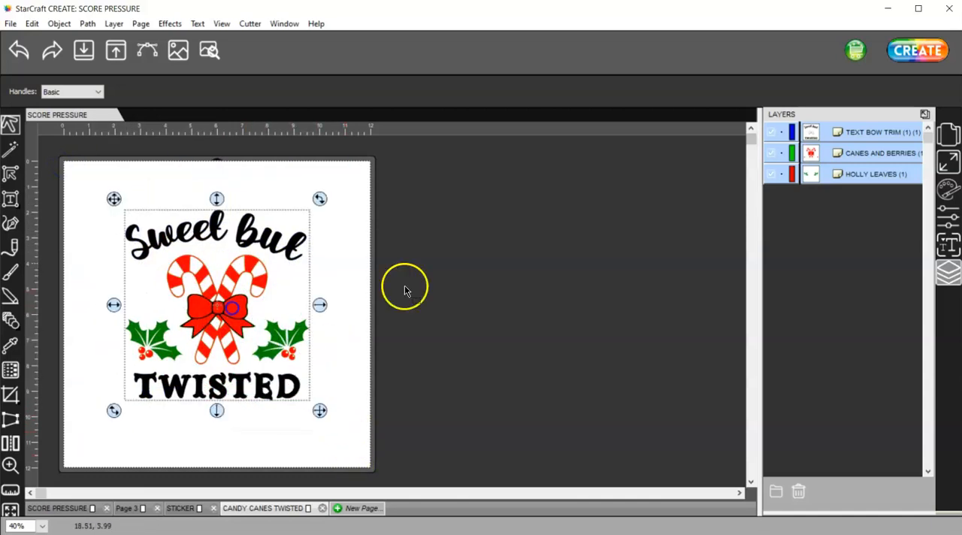
click(946, 161)
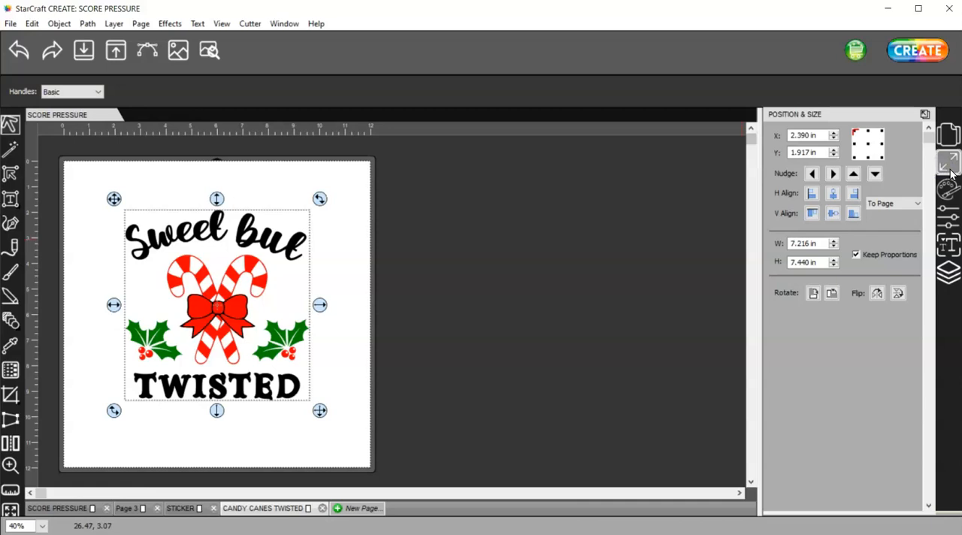
click(824, 245)
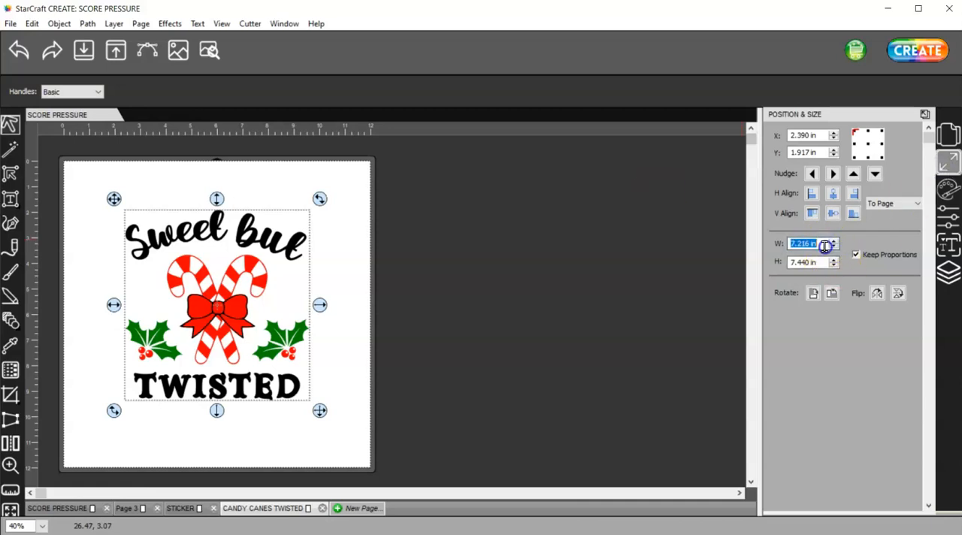
text(1)
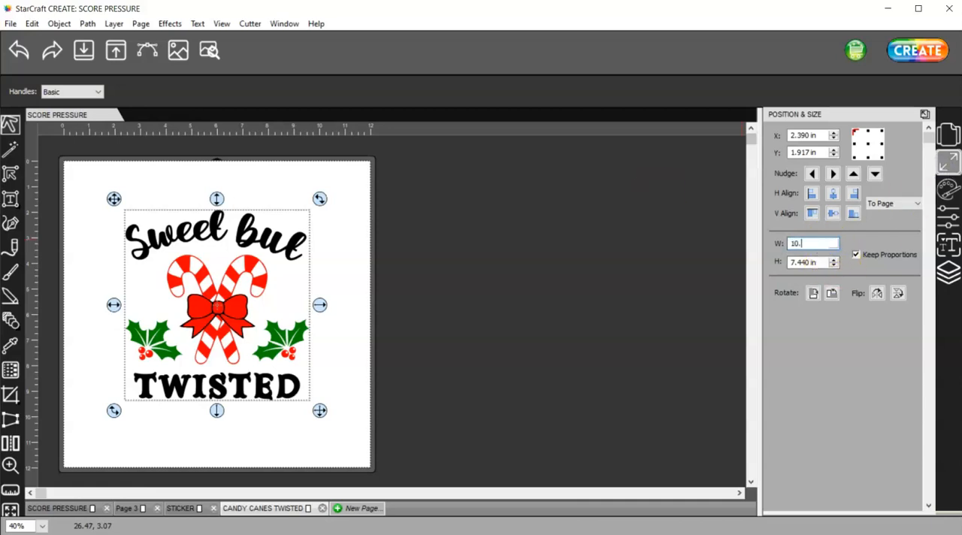
text(0.)
key(Tab)
drag(268, 318, 225, 269)
drag(299, 351, 305, 362)
- Give the document a custom mat size of 10.1 by 10.1 inches
click(948, 134)
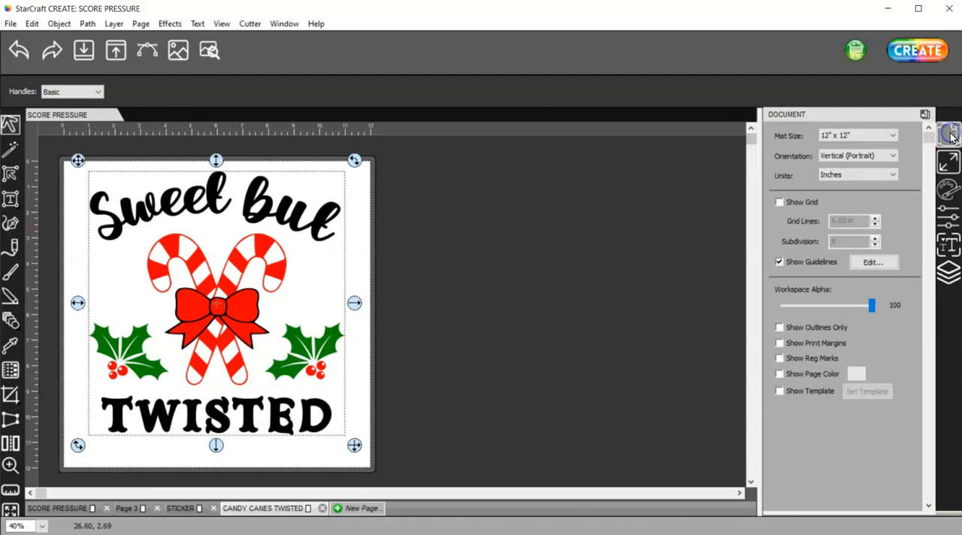
click(851, 135)
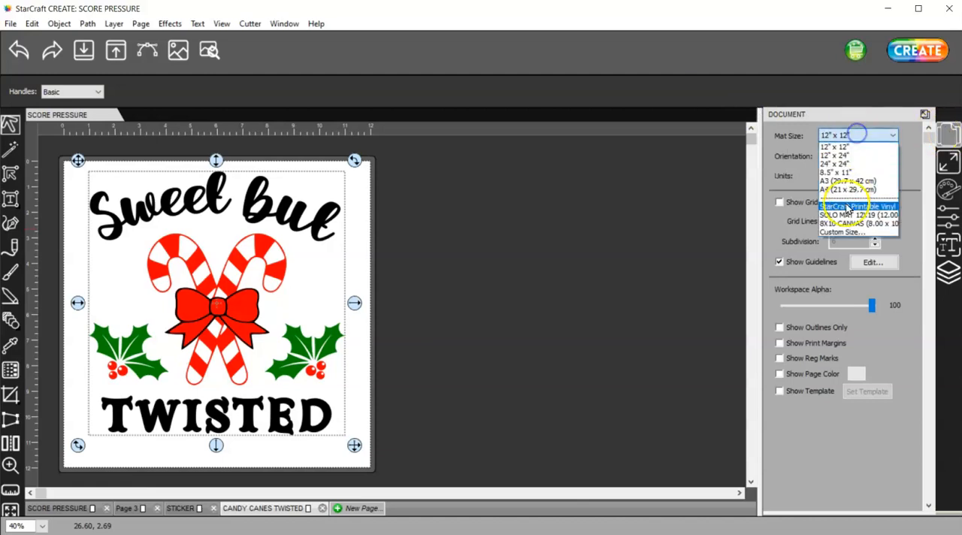
click(840, 233)
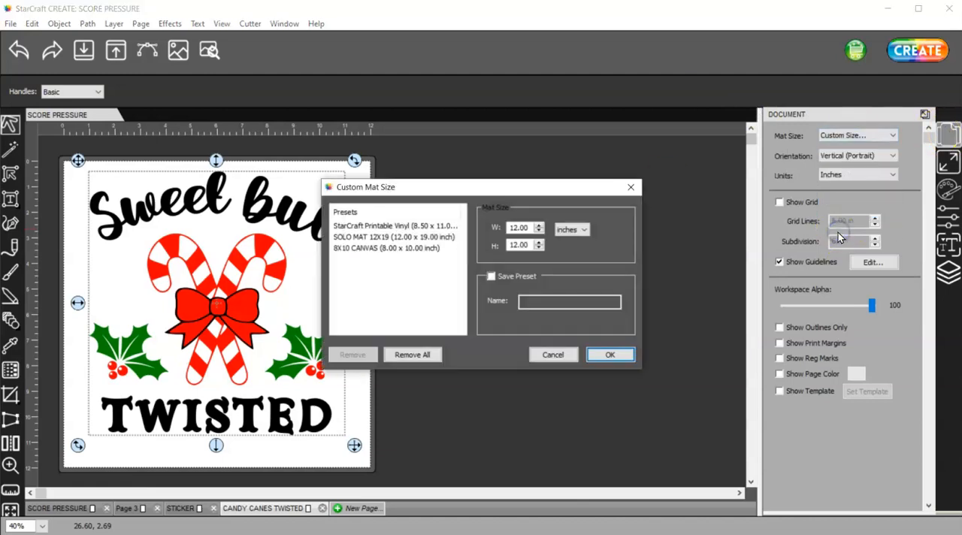
drag(530, 223, 487, 222)
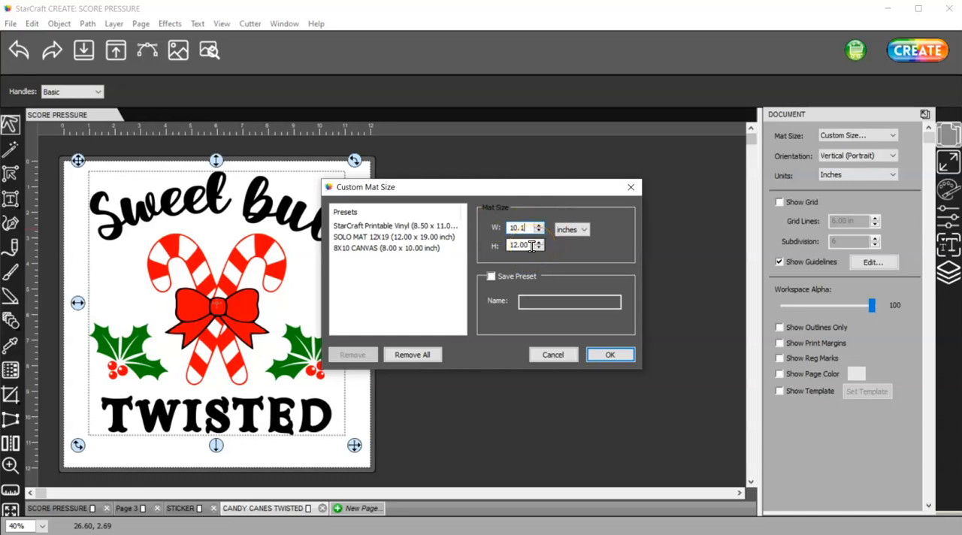
drag(532, 246, 510, 246)
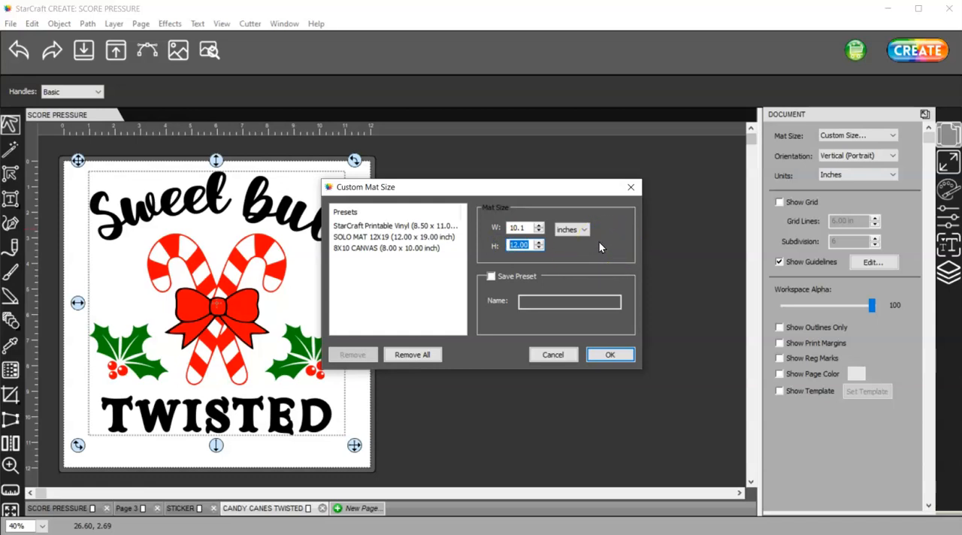
text(10.1)
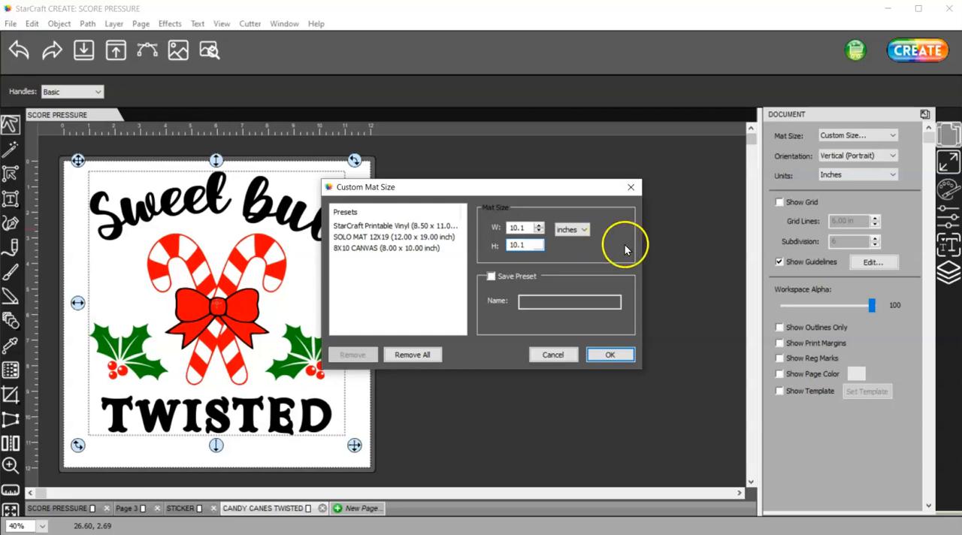
click(610, 354)
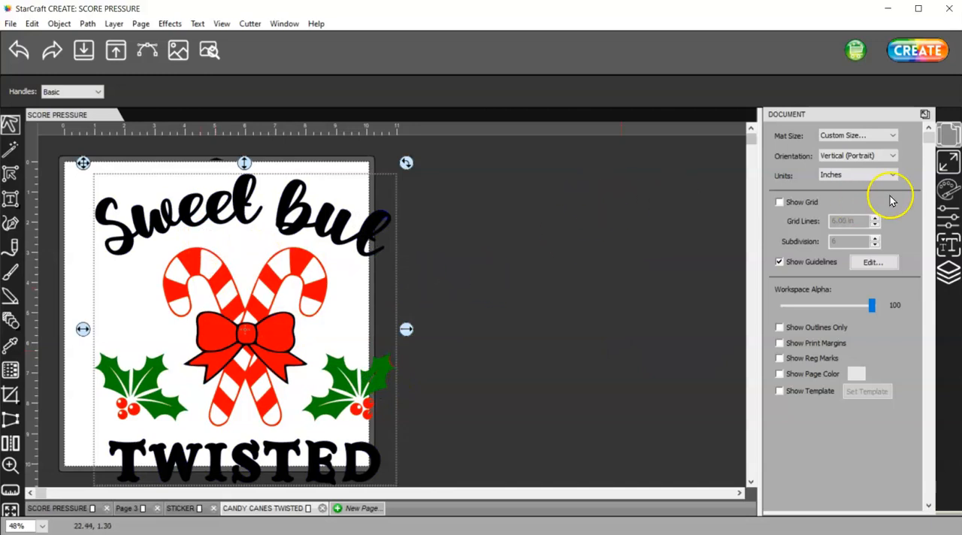
- Check the design's dimensions, set the custom mat height to 10.4 inches and move the design fully onto the page
click(352, 234)
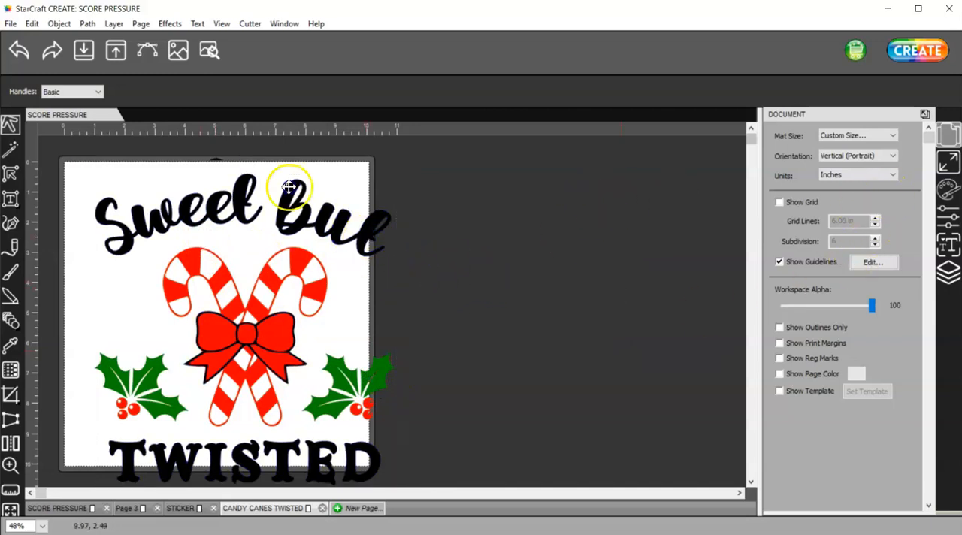
click(948, 159)
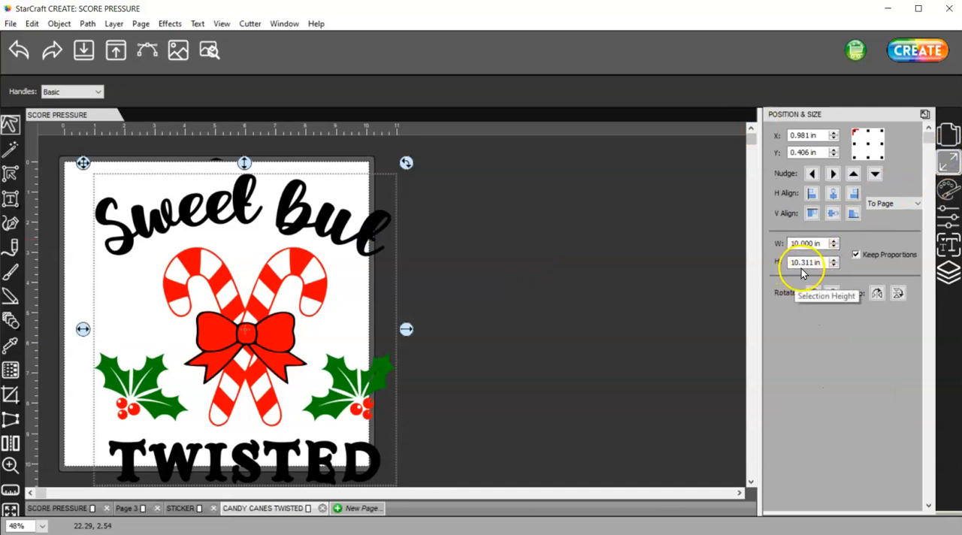
click(946, 134)
click(852, 136)
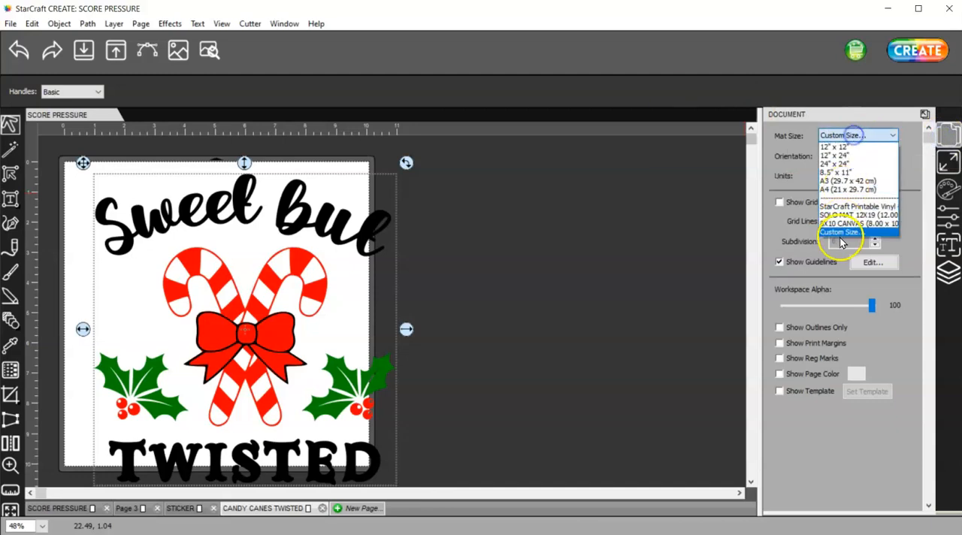
click(836, 232)
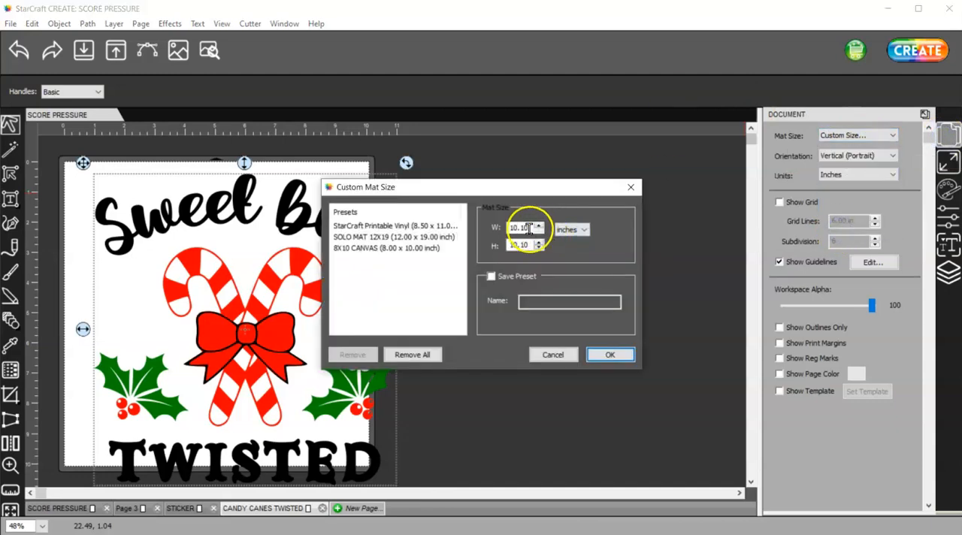
double_click(530, 245)
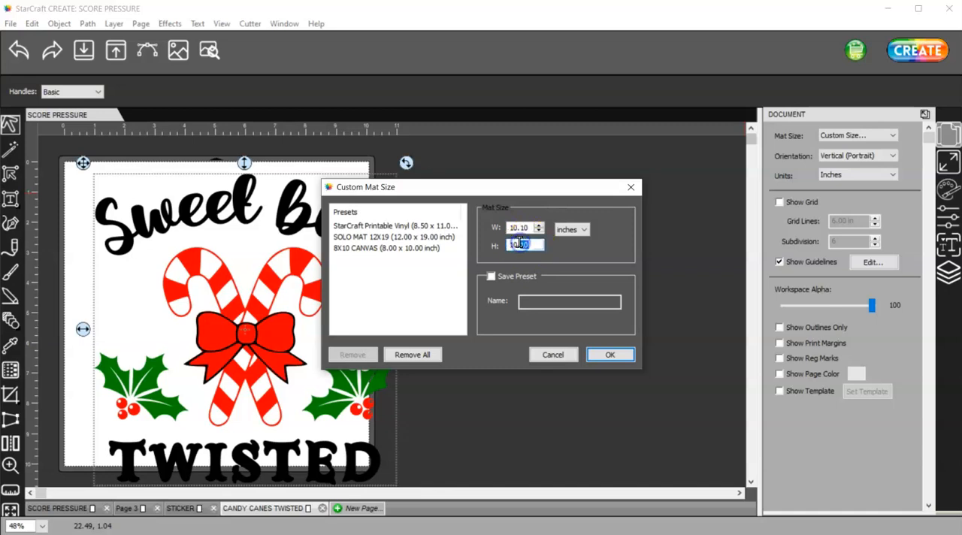
text(10.4)
click(603, 355)
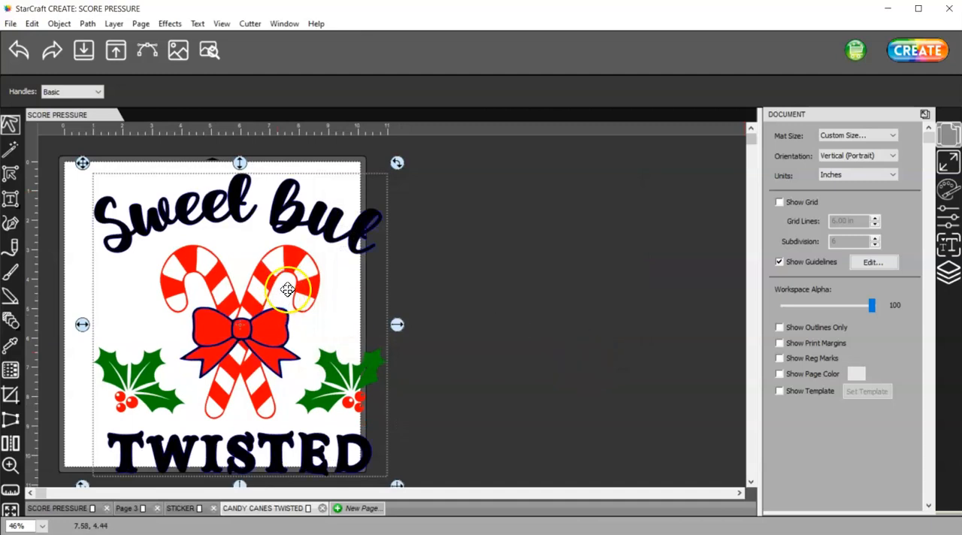
drag(262, 285, 234, 274)
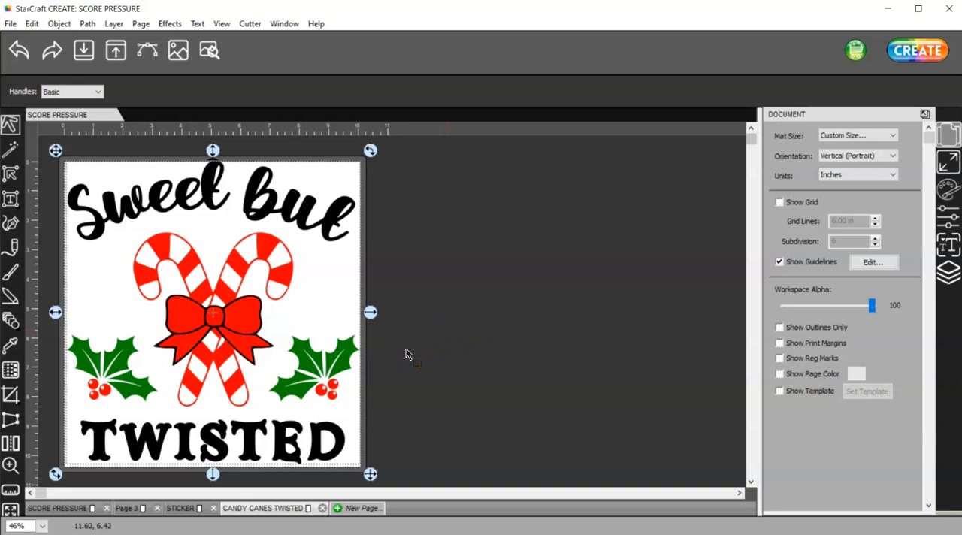
- Add a new blank page, keeping the name Page 7 and the white color
click(360, 508)
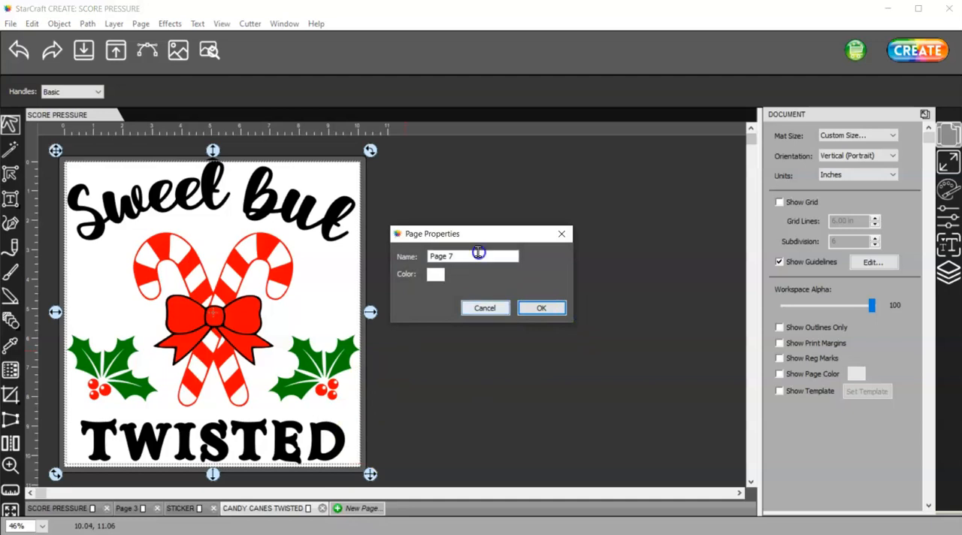
click(541, 307)
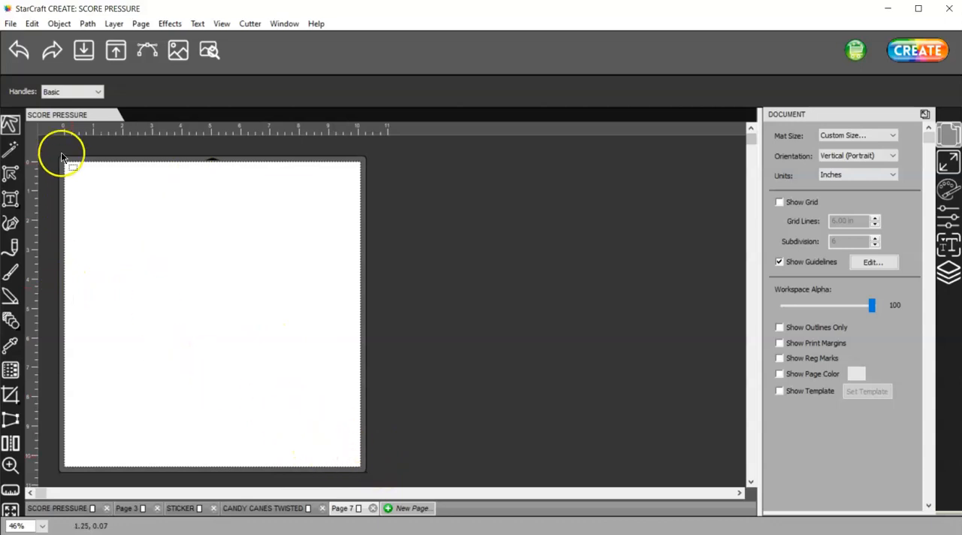
click(360, 471)
- Return to the CANDY CANES TWISTED page and move the design down slightly within the page edges
click(295, 505)
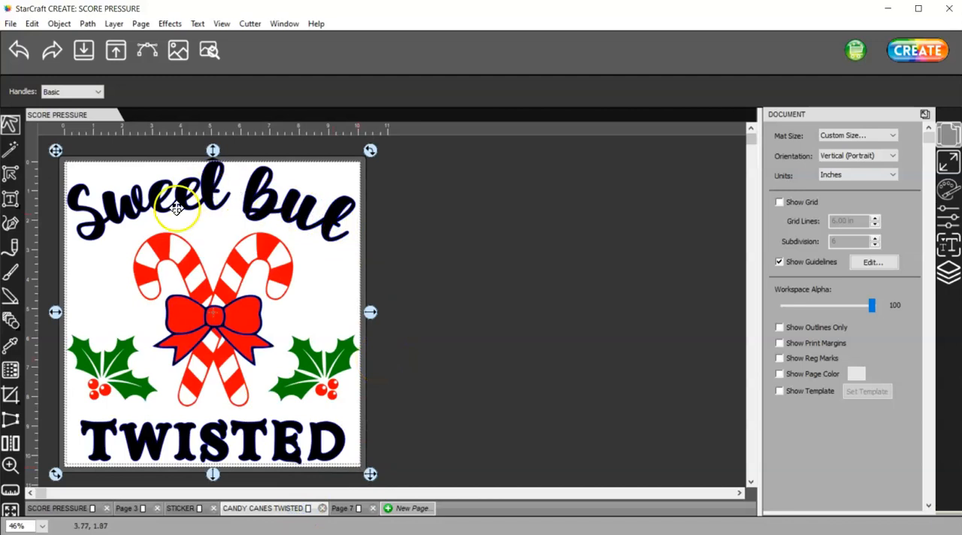
drag(211, 191, 208, 193)
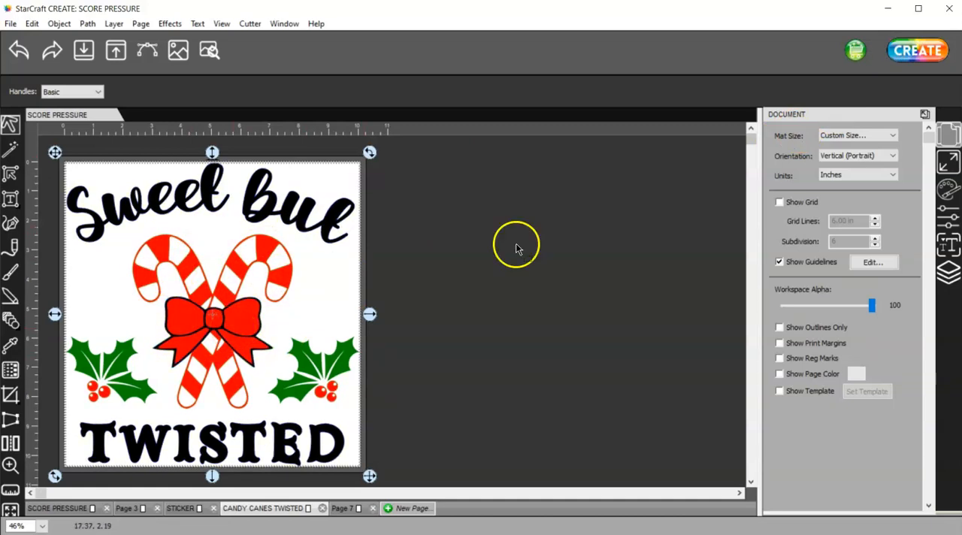
- Examine the design's cut settings, including the cut mode, score pressure and cut-by-color options, and close them without cutting
click(918, 49)
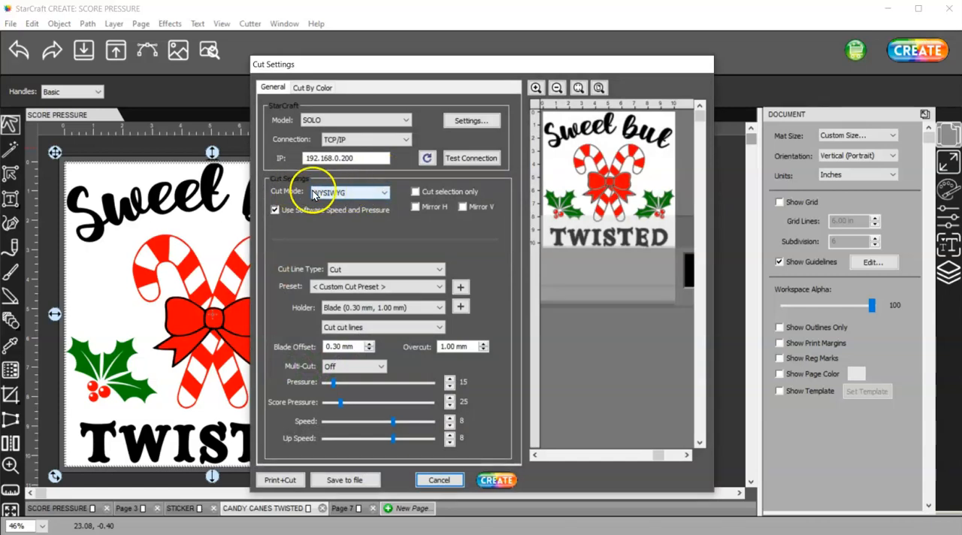
click(365, 192)
click(360, 194)
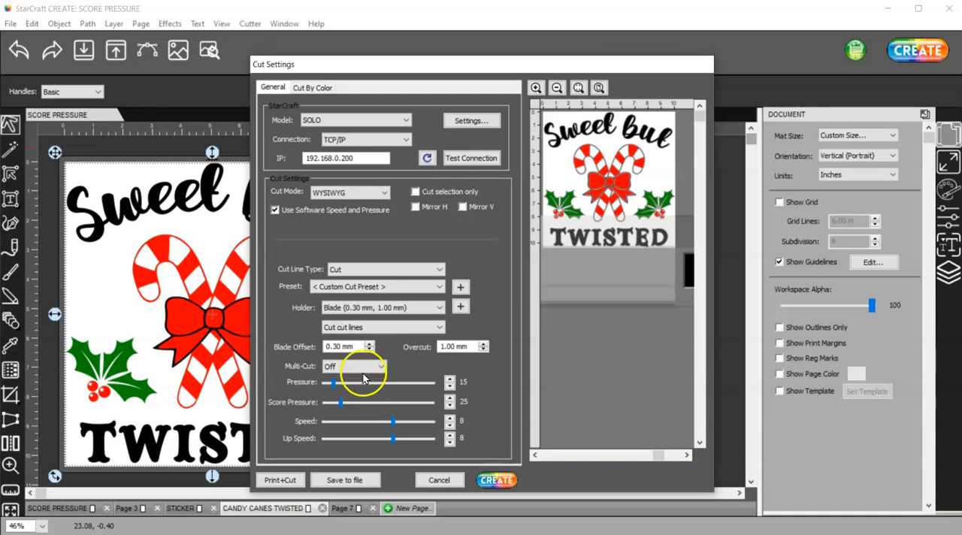
click(315, 90)
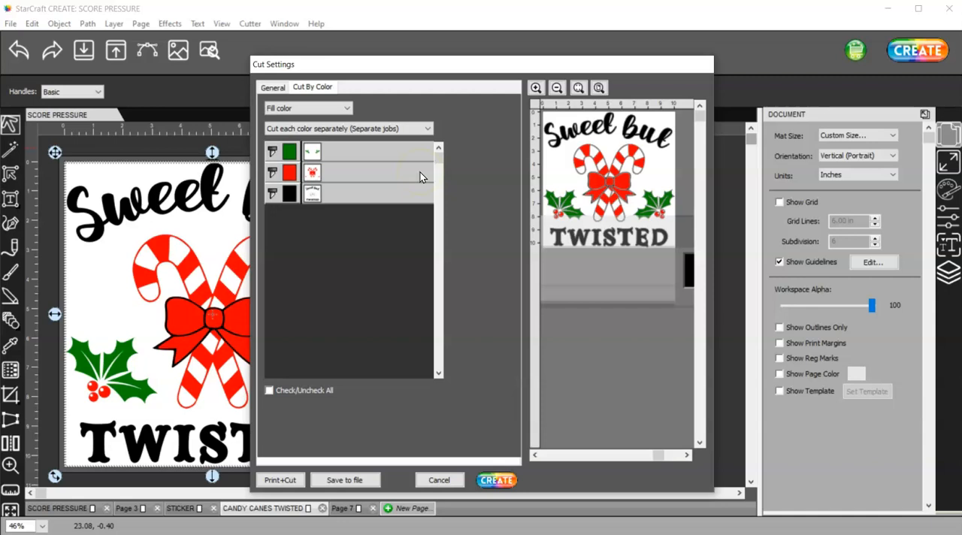
click(273, 87)
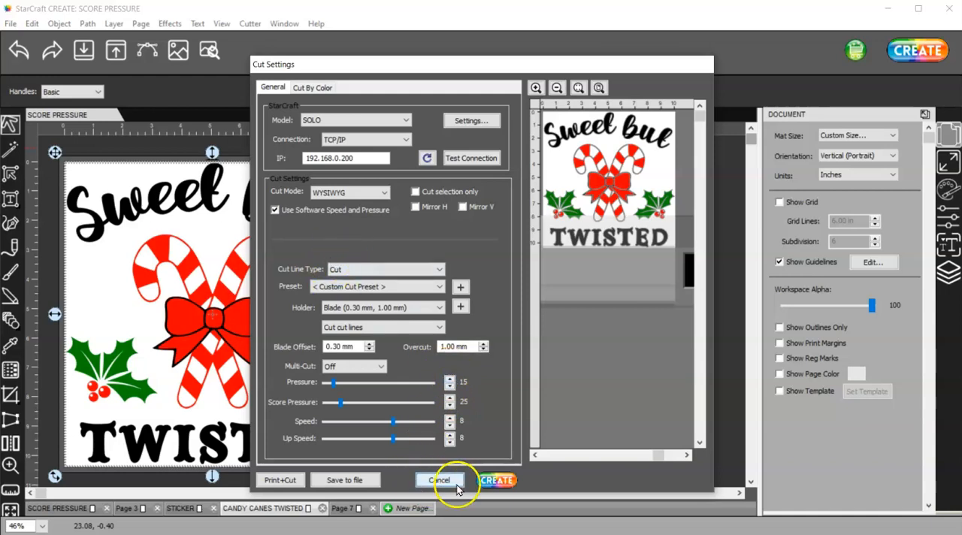
click(296, 89)
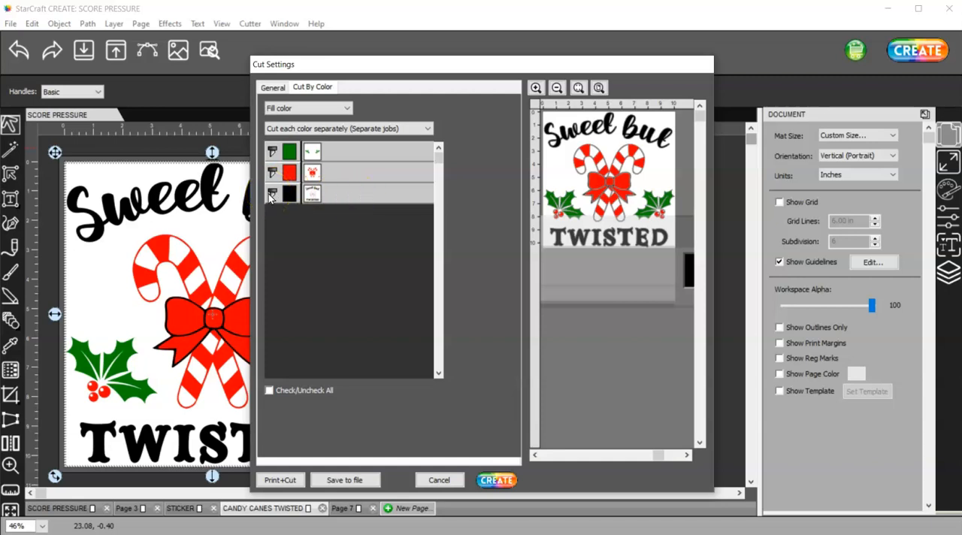
click(273, 87)
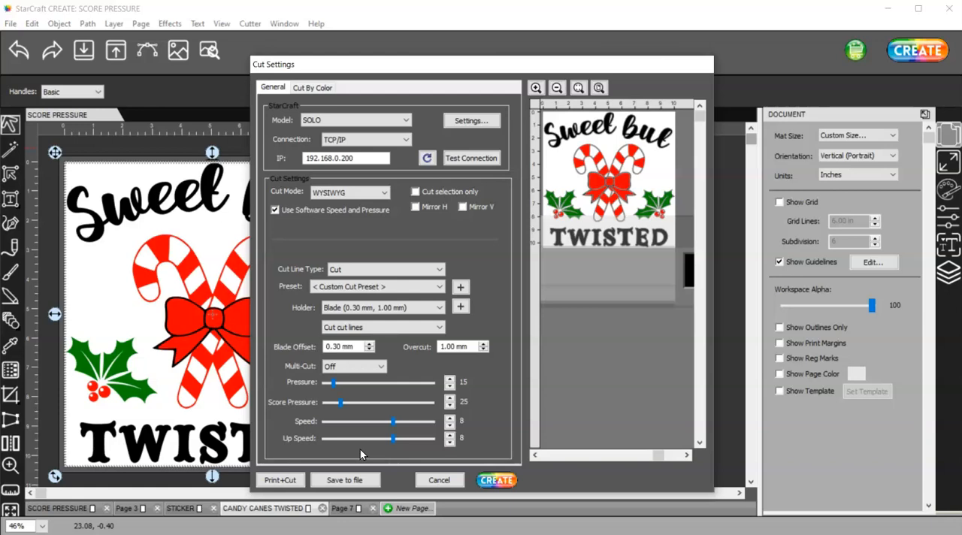
click(442, 481)
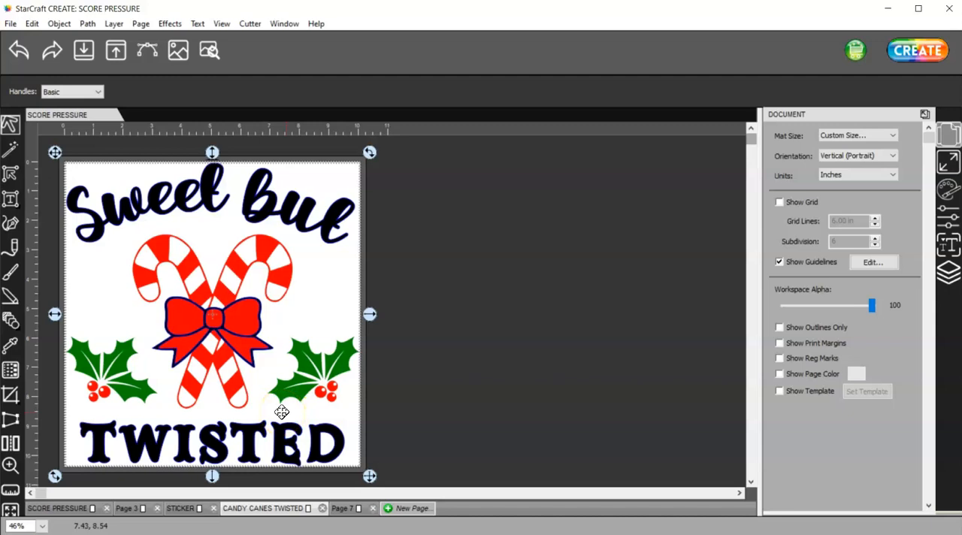
click(276, 412)
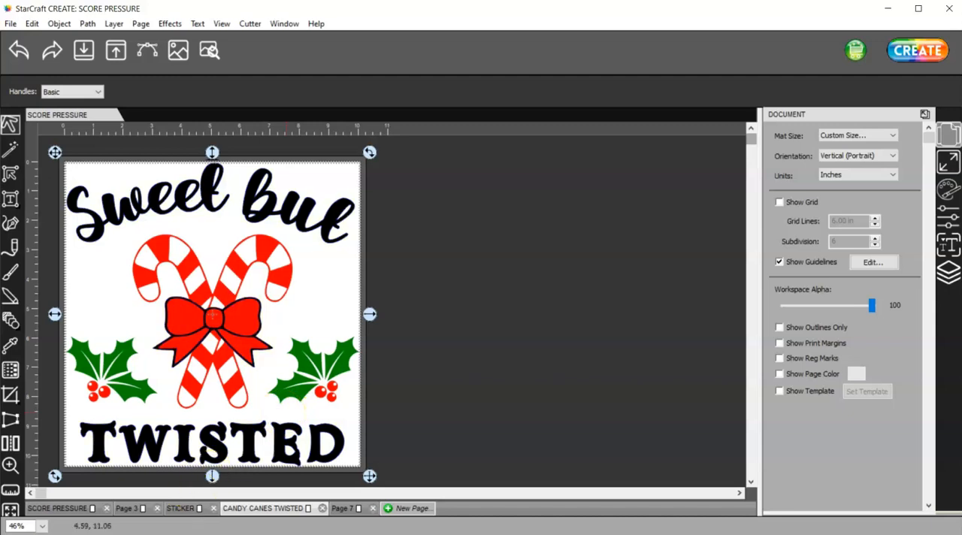